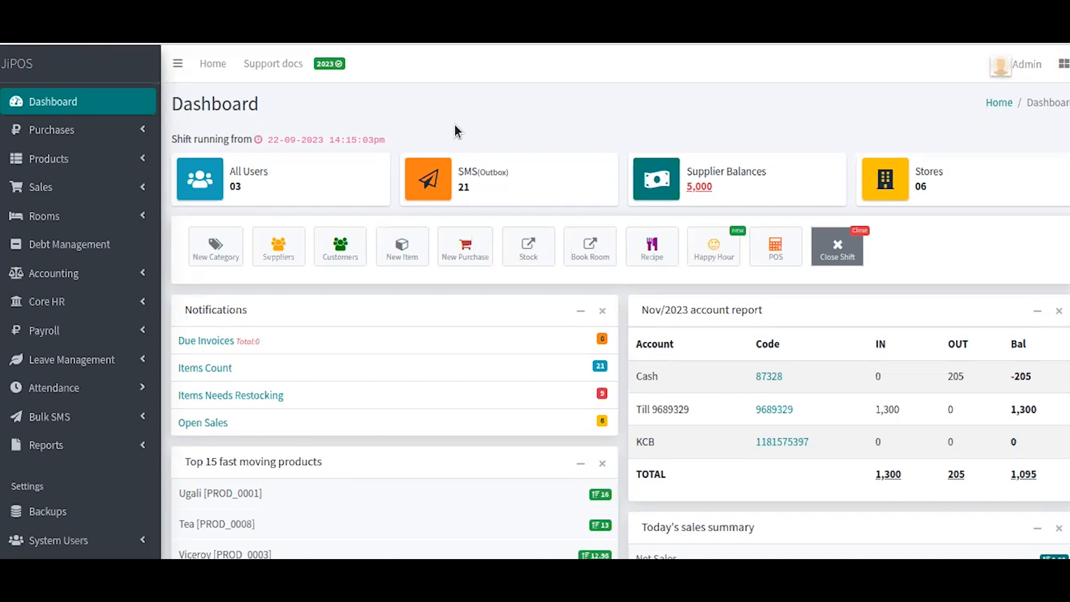
Step: Expand System Users in the sidebar and open the Role Management roles list
{"action": "scroll", "coordinate": [146, 315], "scroll_direction": "down", "scroll_amount": 4}
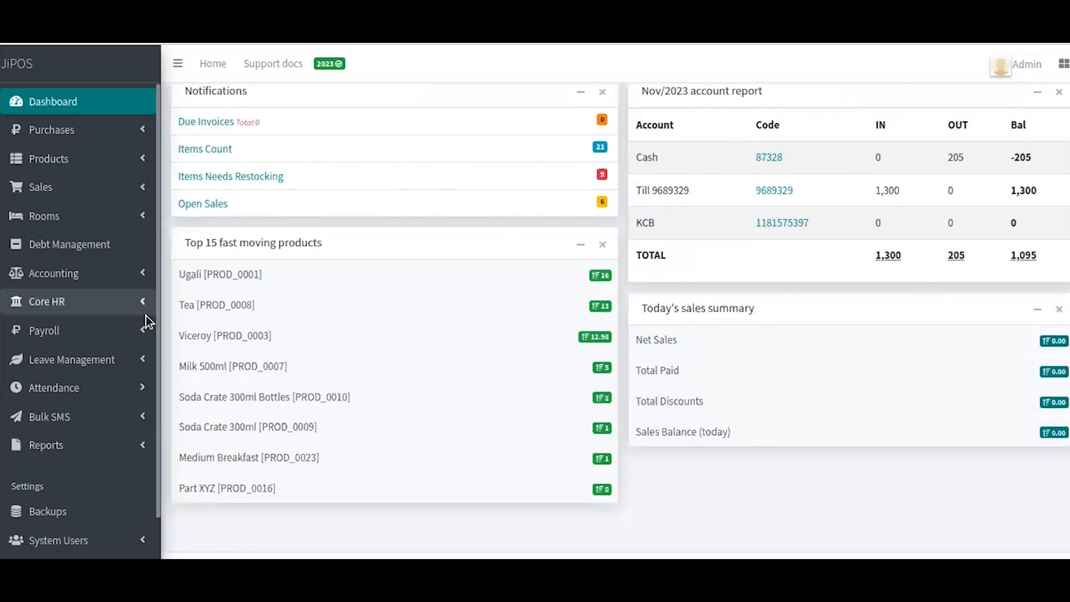
{"action": "scroll", "coordinate": [146, 316], "scroll_direction": "down", "scroll_amount": 2}
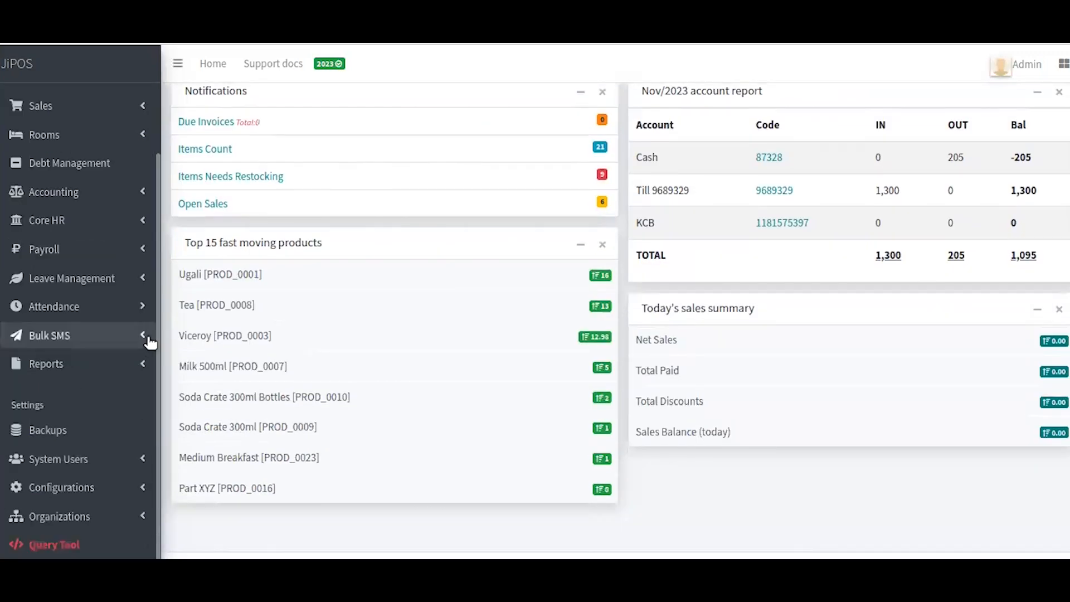
{"action": "left_click", "coordinate": [114, 462]}
{"action": "scroll", "coordinate": [114, 462], "scroll_direction": "down", "scroll_amount": 4}
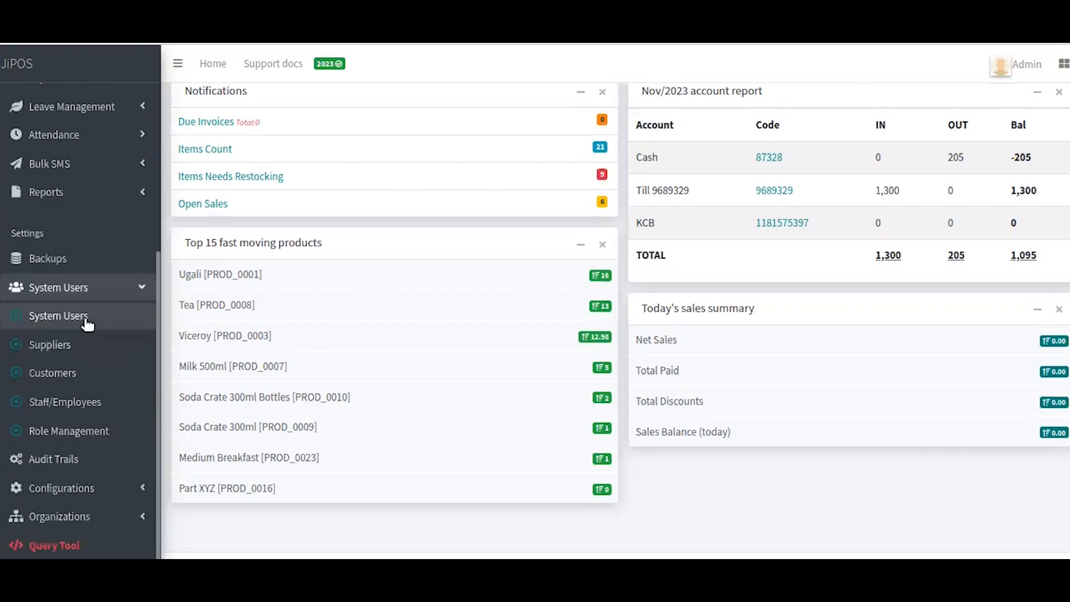
{"action": "left_click", "coordinate": [84, 435]}
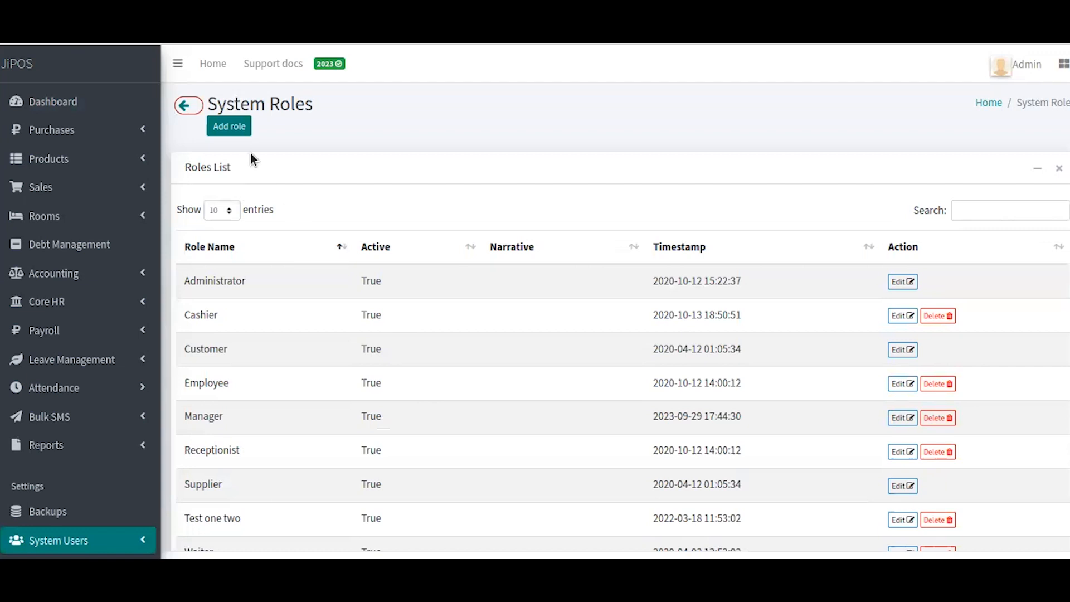
Step: Add a new role named 'Accountant 2' and tick its Active checkbox
{"action": "left_click", "coordinate": [228, 128]}
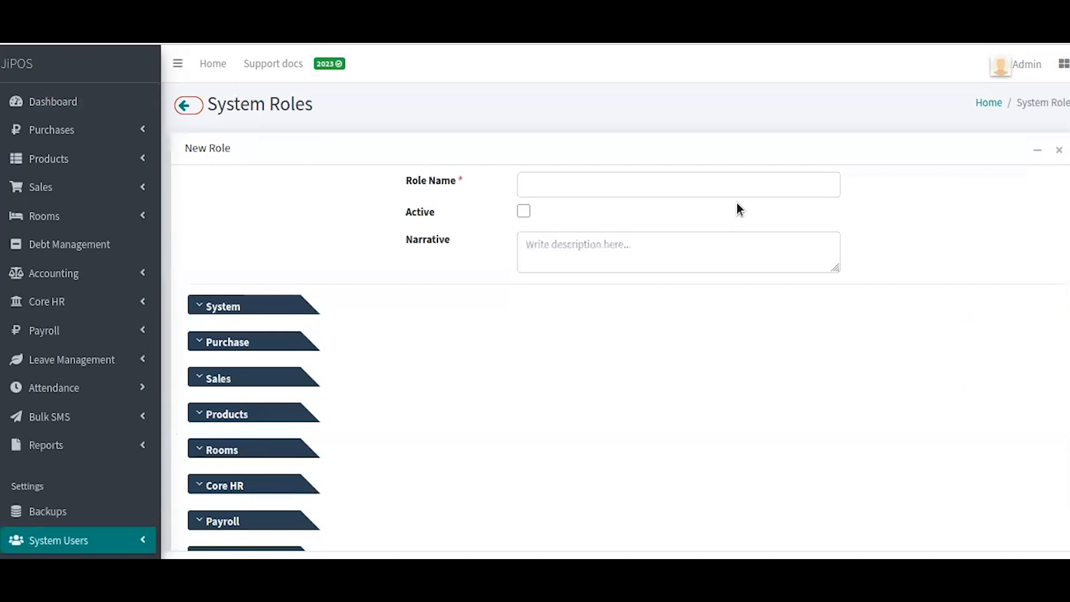
{"action": "left_click", "coordinate": [743, 188]}
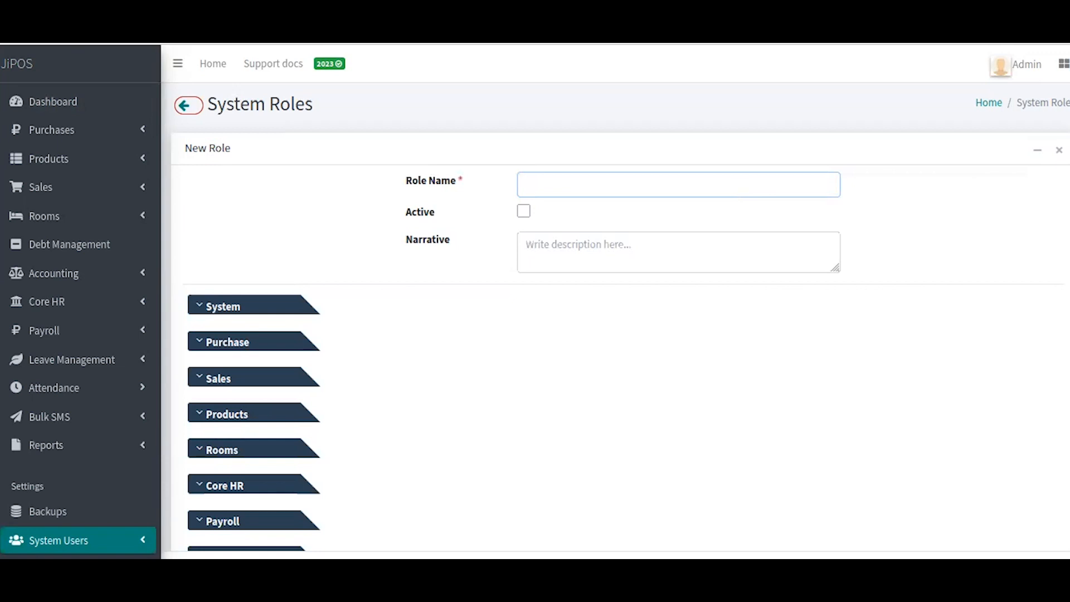
{"action": "type", "text": "Accountant 2"}
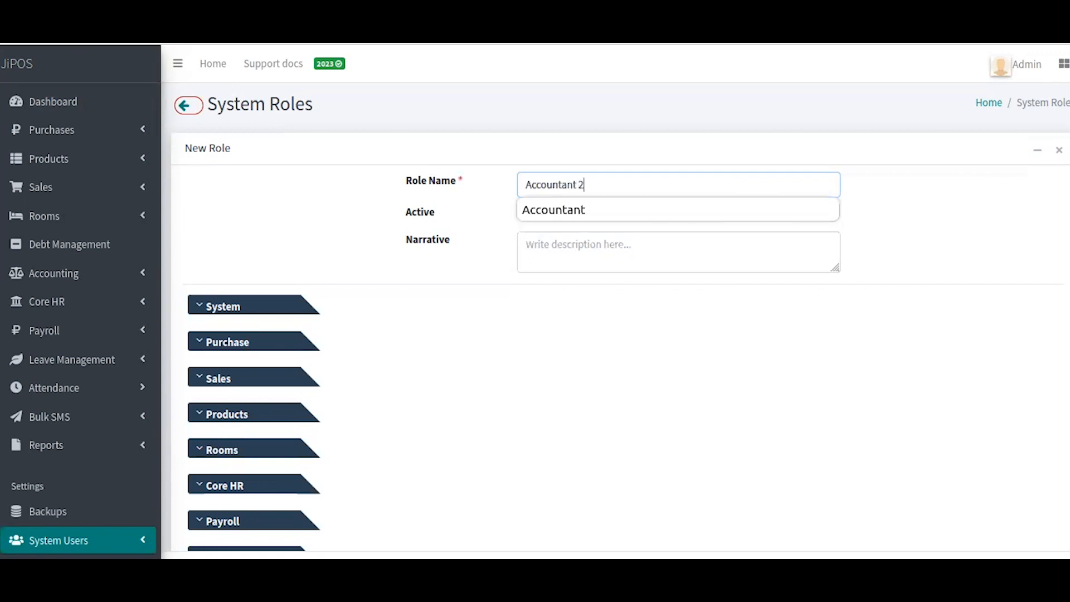
{"action": "left_click", "coordinate": [522, 211]}
{"action": "left_click", "coordinate": [523, 243]}
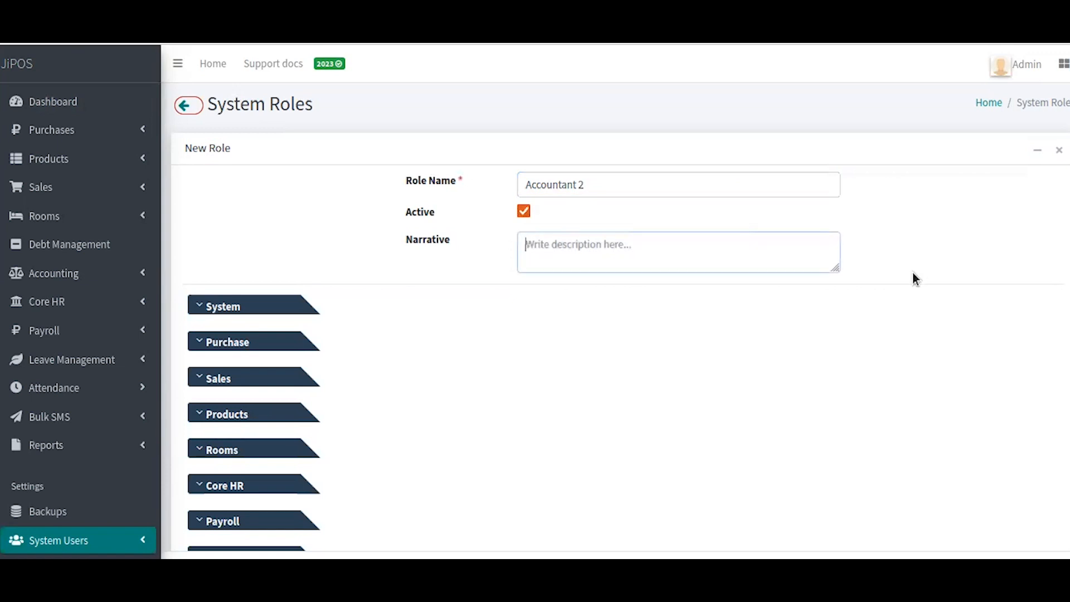
{"action": "scroll", "coordinate": [795, 313], "scroll_direction": "down", "scroll_amount": 4}
{"action": "scroll", "coordinate": [770, 320], "scroll_direction": "up", "scroll_amount": 2}
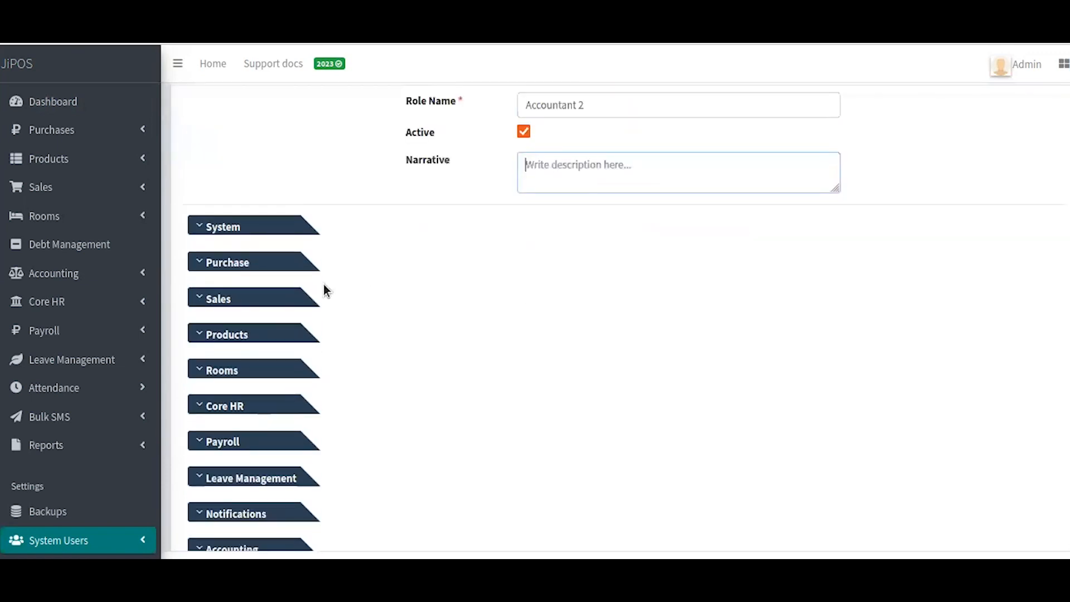
{"action": "scroll", "coordinate": [313, 278], "scroll_direction": "down", "scroll_amount": 3}
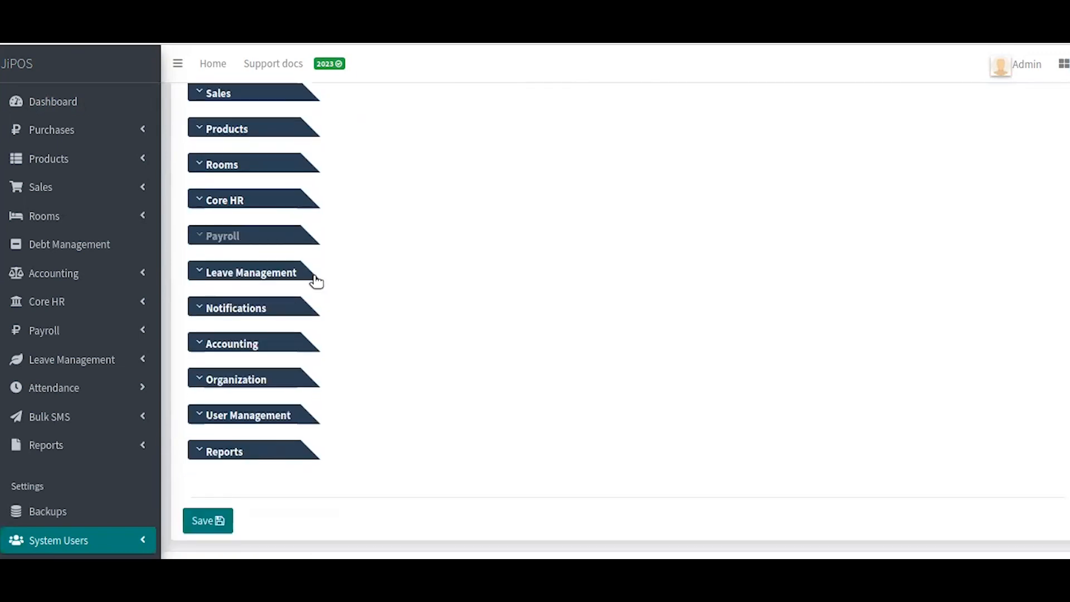
{"action": "scroll", "coordinate": [316, 281], "scroll_direction": "up", "scroll_amount": 5}
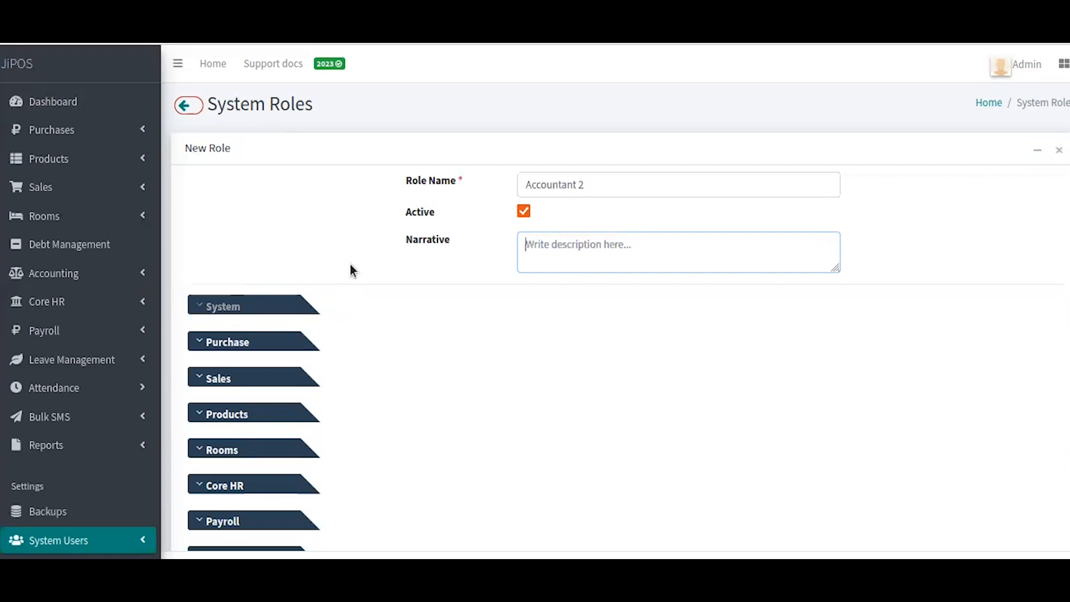
Step: Expand the System permission group and grant the role Dashboard View permission
{"action": "scroll", "coordinate": [352, 278], "scroll_direction": "down", "scroll_amount": 2}
{"action": "left_click", "coordinate": [247, 148]}
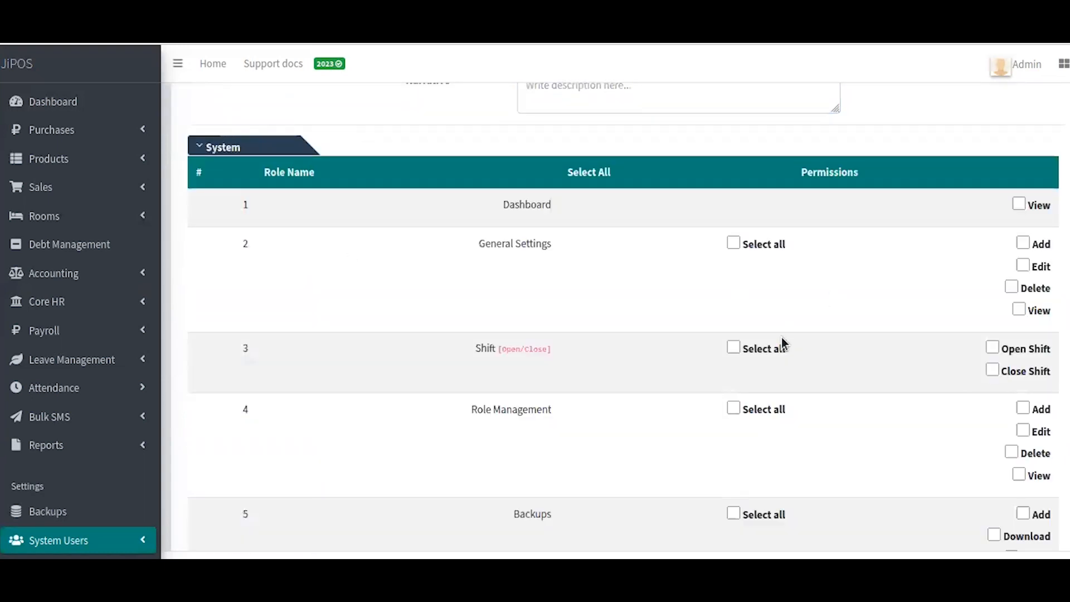
{"action": "scroll", "coordinate": [788, 347], "scroll_direction": "down", "scroll_amount": 4}
{"action": "scroll", "coordinate": [788, 350], "scroll_direction": "up", "scroll_amount": 7}
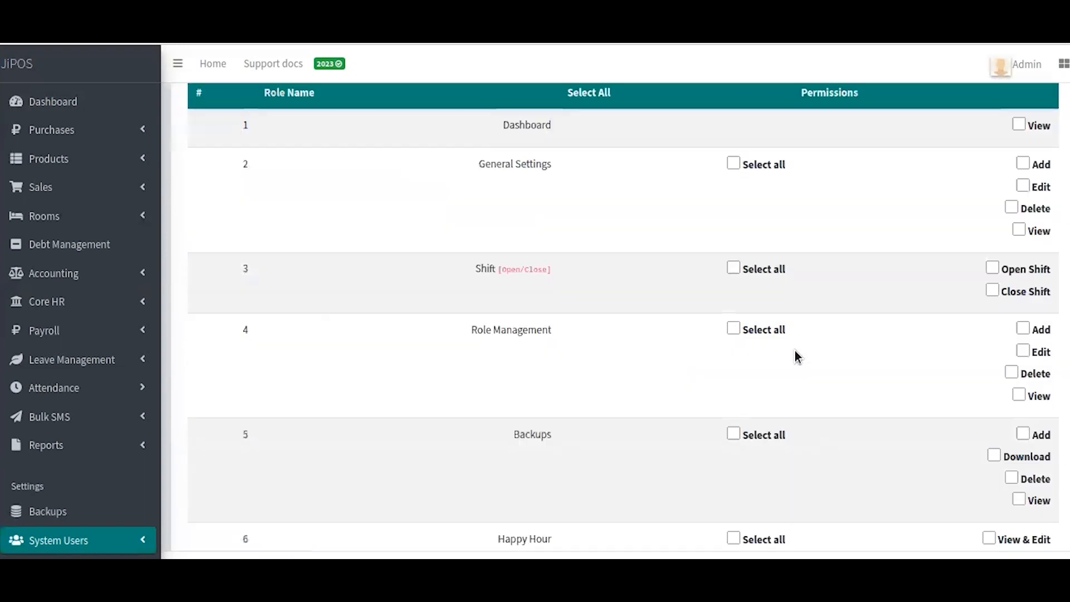
{"action": "left_click", "coordinate": [1042, 365]}
Step: Expand the Purchase permission group and scroll down to the Save button
{"action": "scroll", "coordinate": [841, 417], "scroll_direction": "down", "scroll_amount": 2}
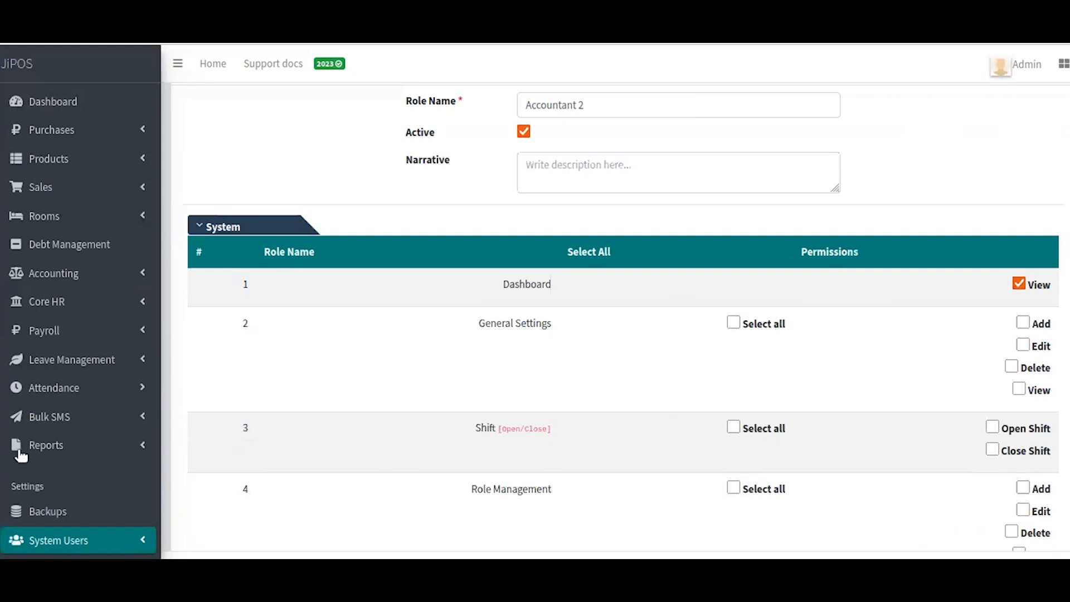
{"action": "scroll", "coordinate": [20, 456], "scroll_direction": "down", "scroll_amount": 2}
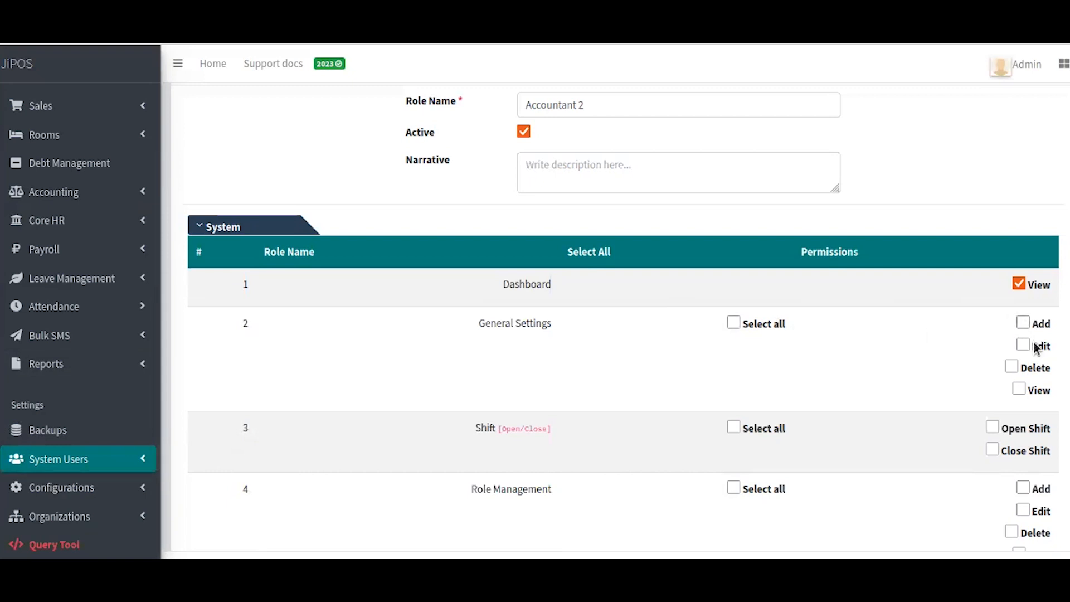
{"action": "scroll", "coordinate": [875, 443], "scroll_direction": "down", "scroll_amount": 3}
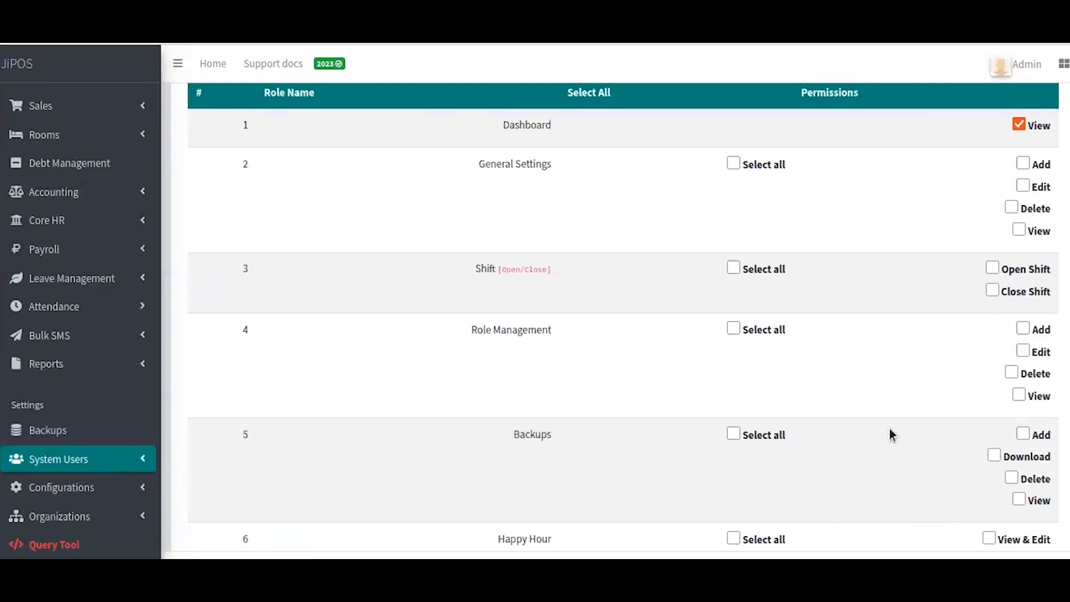
{"action": "scroll", "coordinate": [917, 445], "scroll_direction": "down", "scroll_amount": 2}
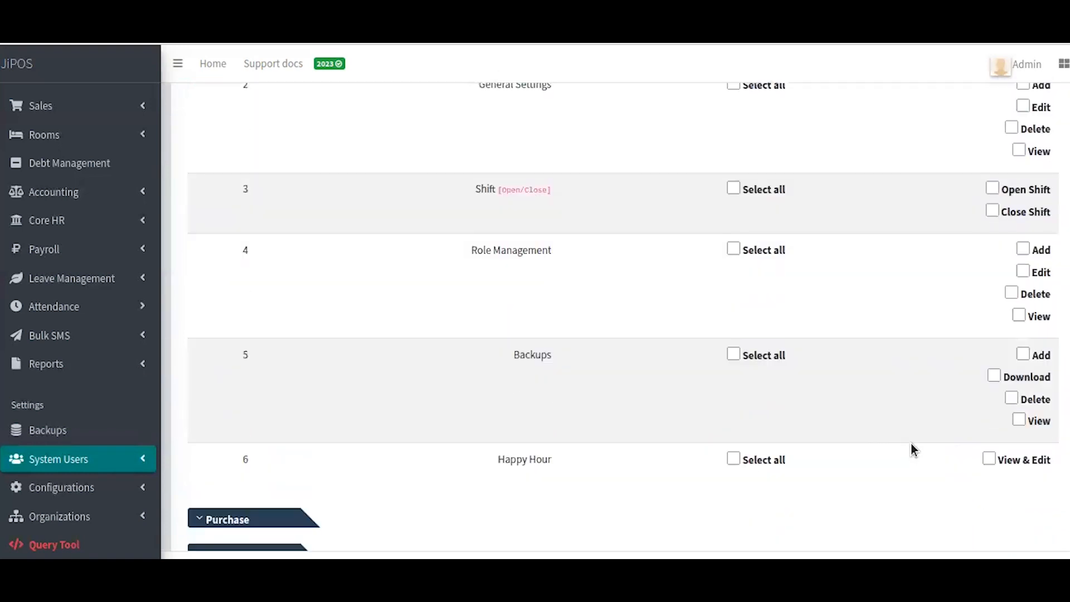
{"action": "scroll", "coordinate": [536, 457], "scroll_direction": "down", "scroll_amount": 4}
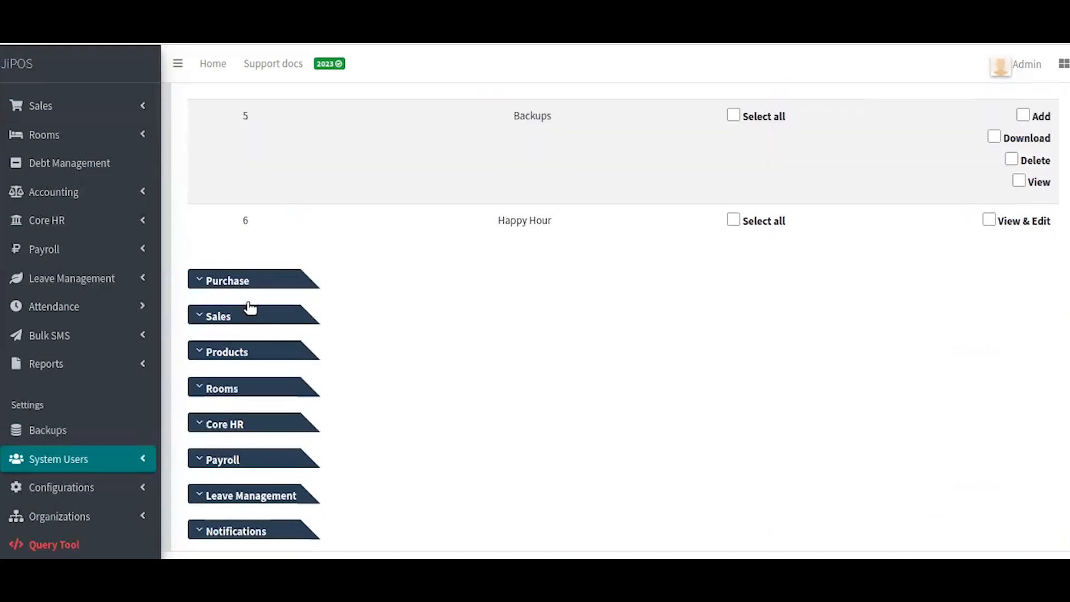
{"action": "left_click", "coordinate": [236, 283]}
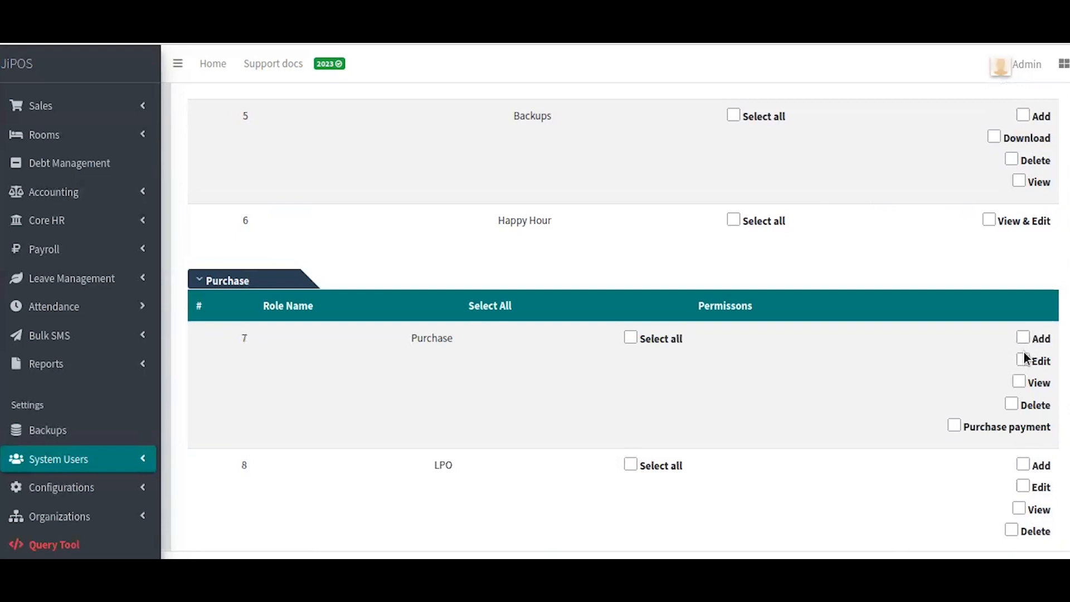
{"action": "scroll", "coordinate": [689, 457], "scroll_direction": "down", "scroll_amount": 5}
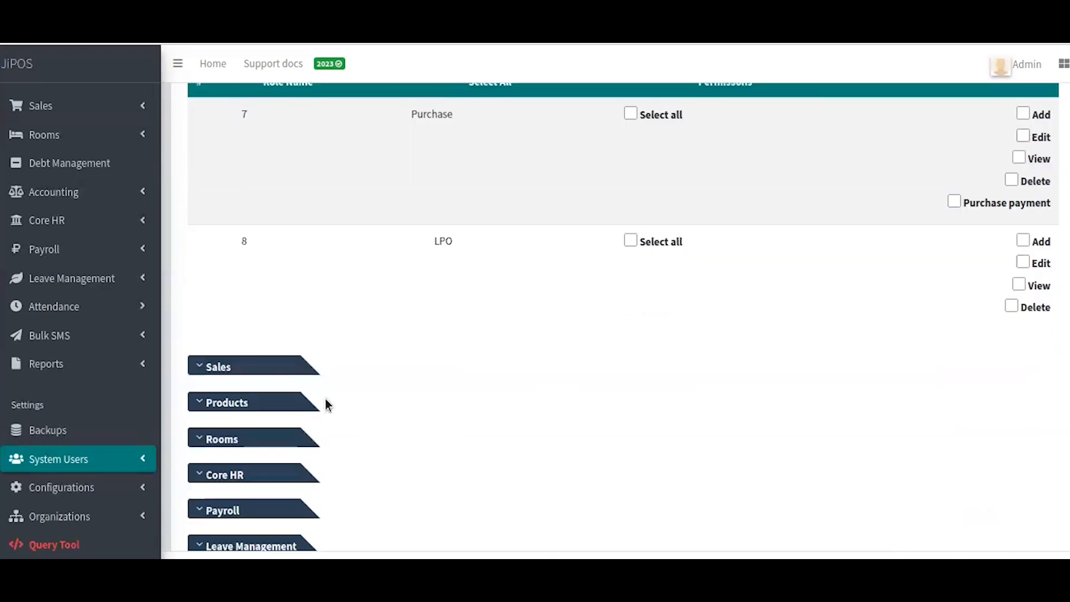
{"action": "scroll", "coordinate": [292, 367], "scroll_direction": "down", "scroll_amount": 1}
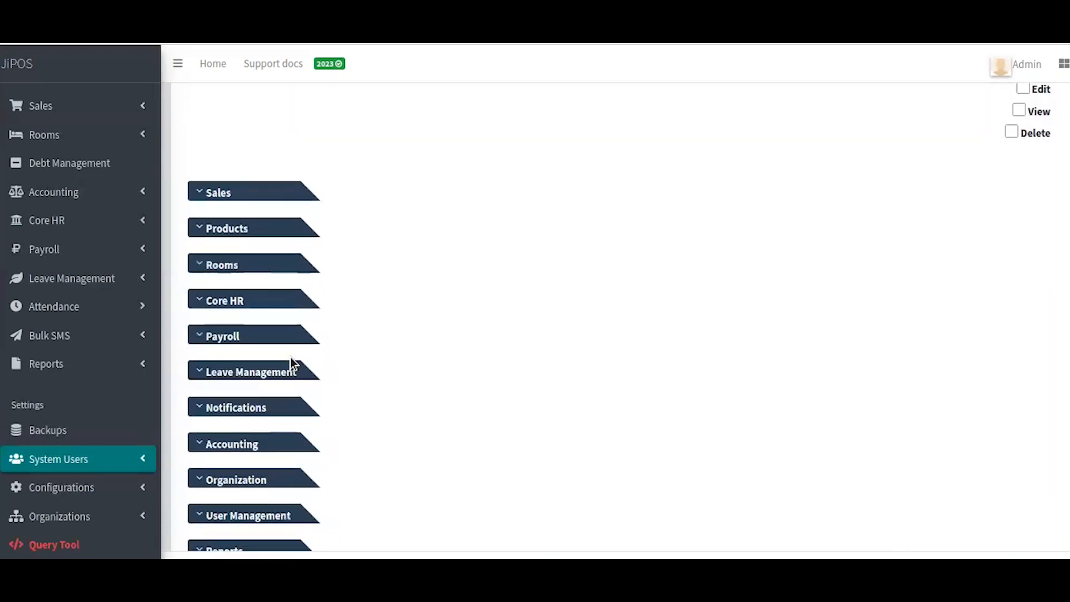
{"action": "scroll", "coordinate": [292, 365], "scroll_direction": "down", "scroll_amount": 2}
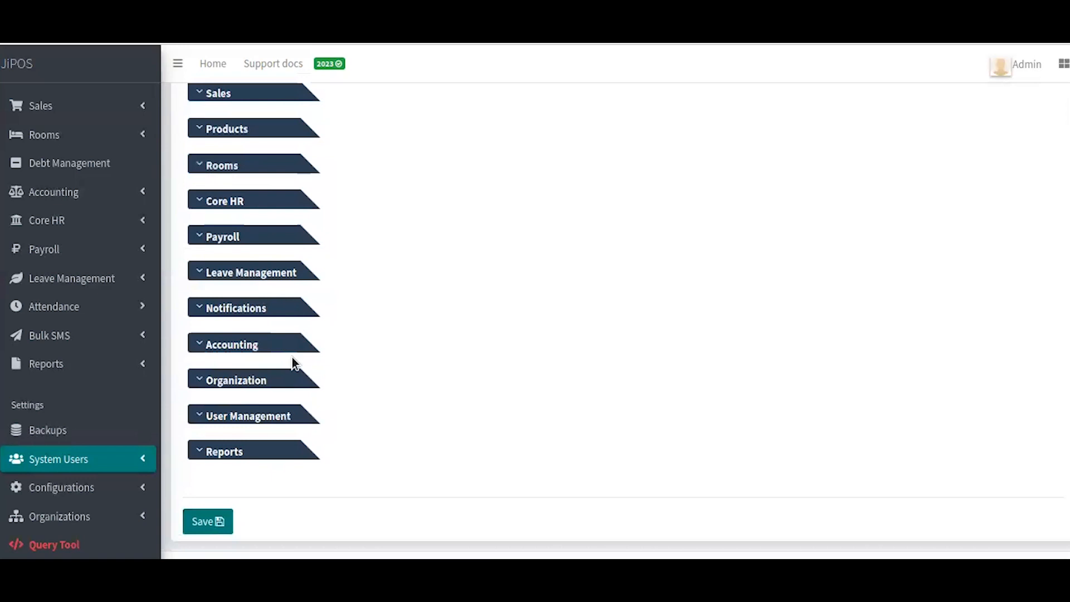
Step: Save the Accountant 2 role and check its Dashboard View permission is ticked
{"action": "left_click", "coordinate": [199, 527]}
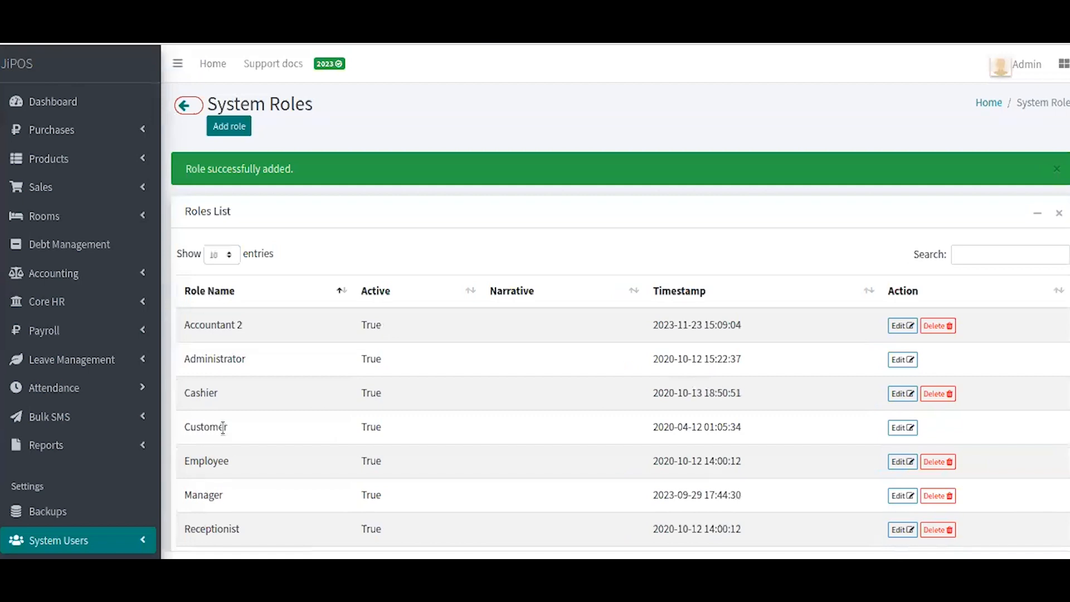
{"action": "scroll", "coordinate": [319, 327], "scroll_direction": "down", "scroll_amount": 3}
{"action": "scroll", "coordinate": [285, 265], "scroll_direction": "up", "scroll_amount": 3}
Step: Reopen the Accountant 2 role for editing and submit it again
{"action": "left_click", "coordinate": [905, 329]}
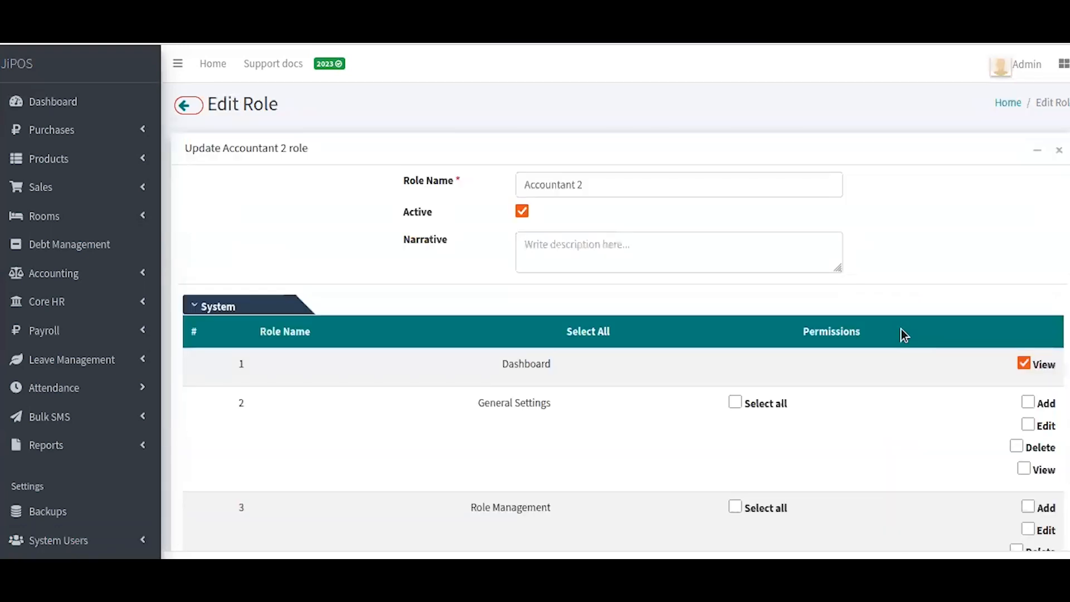
{"action": "scroll", "coordinate": [898, 332], "scroll_direction": "down", "scroll_amount": 15}
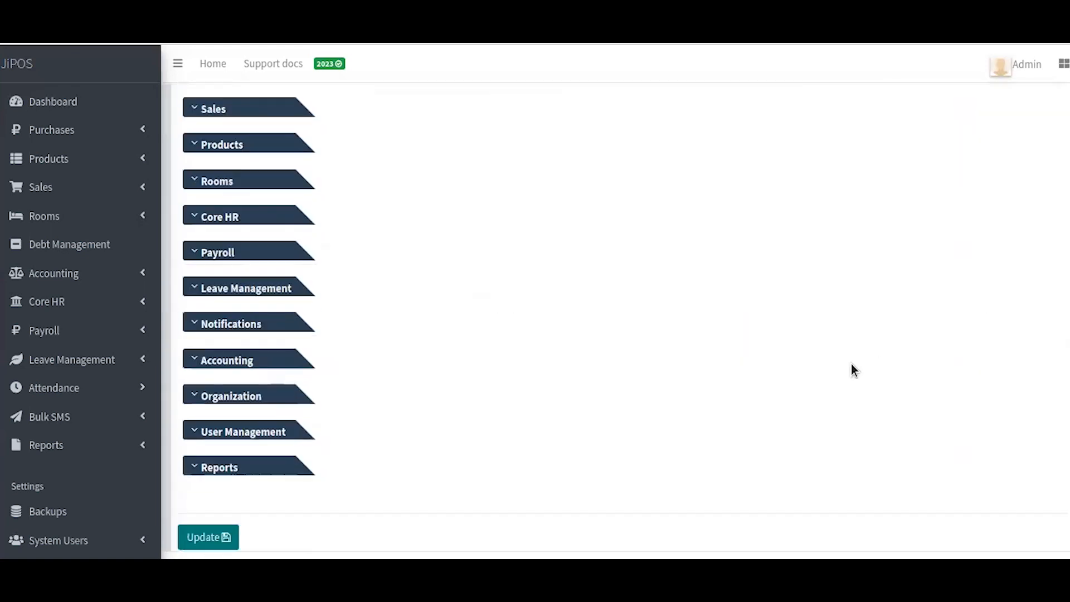
{"action": "left_click", "coordinate": [225, 528]}
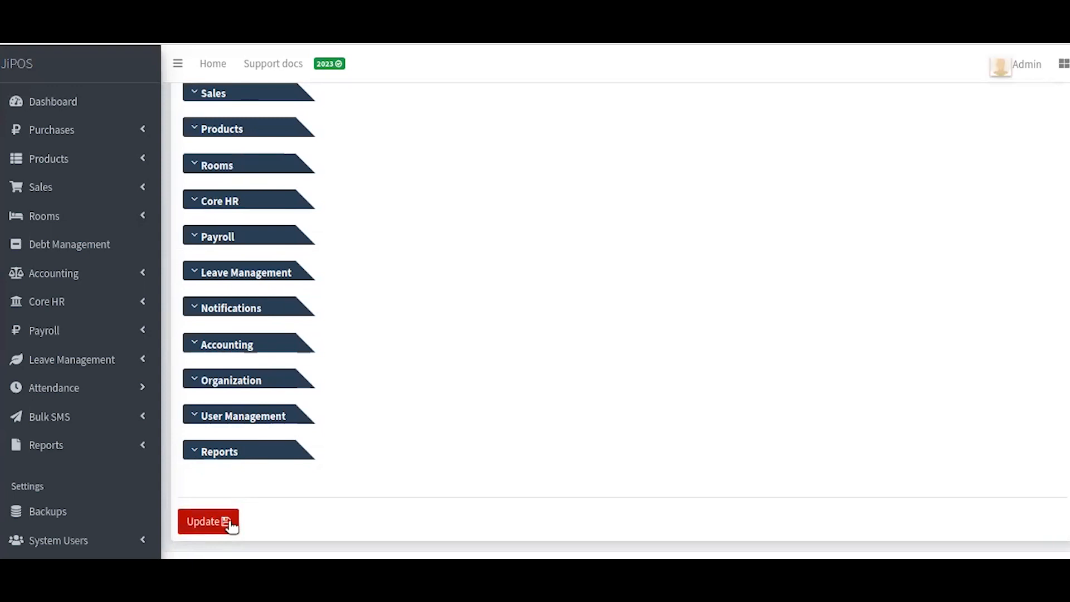
Step: Go back to the System Roles list, then to the dashboard
{"action": "scroll", "coordinate": [437, 369], "scroll_direction": "up", "scroll_amount": 3}
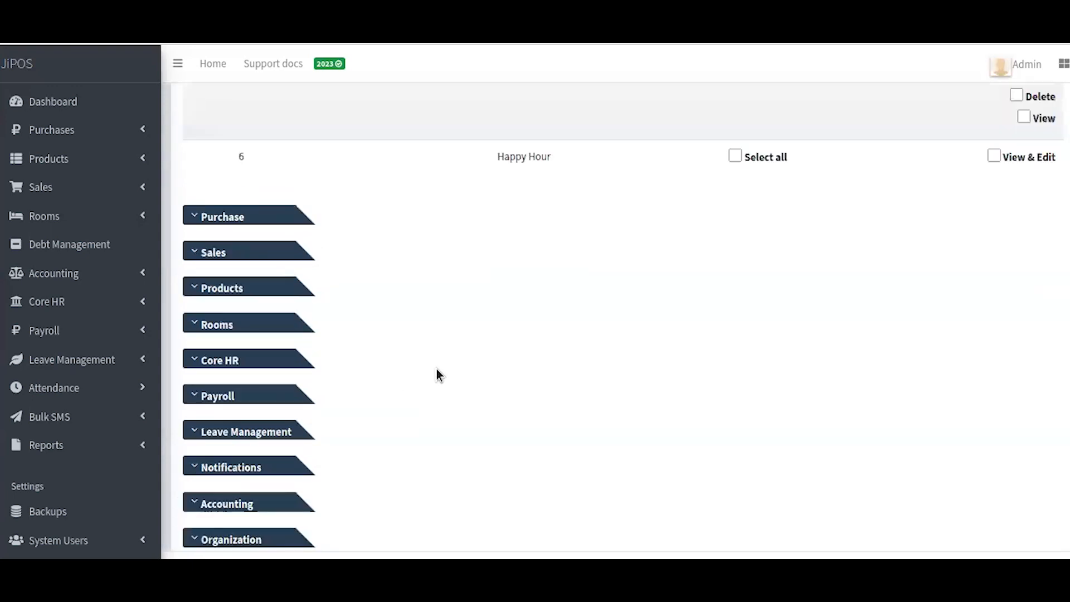
{"action": "scroll", "coordinate": [424, 368], "scroll_direction": "up", "scroll_amount": 10}
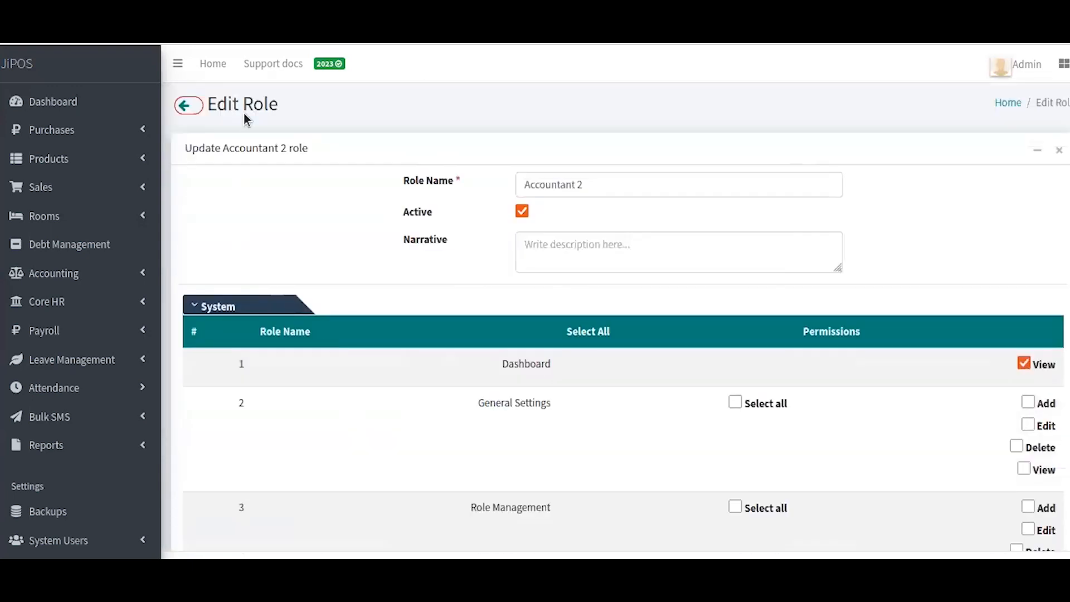
{"action": "left_click", "coordinate": [184, 106]}
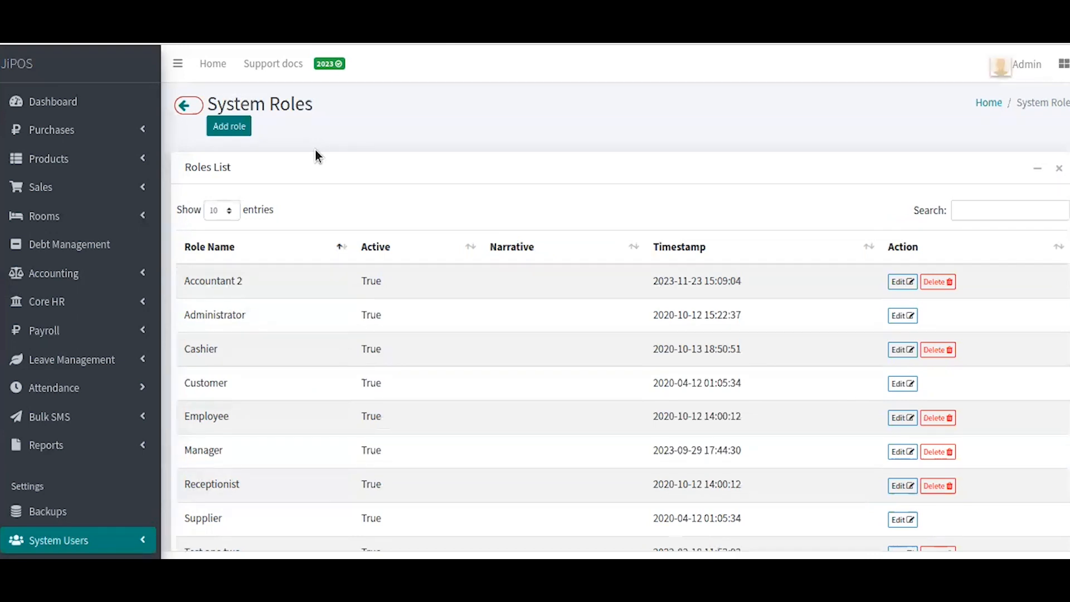
{"action": "left_click", "coordinate": [126, 79]}
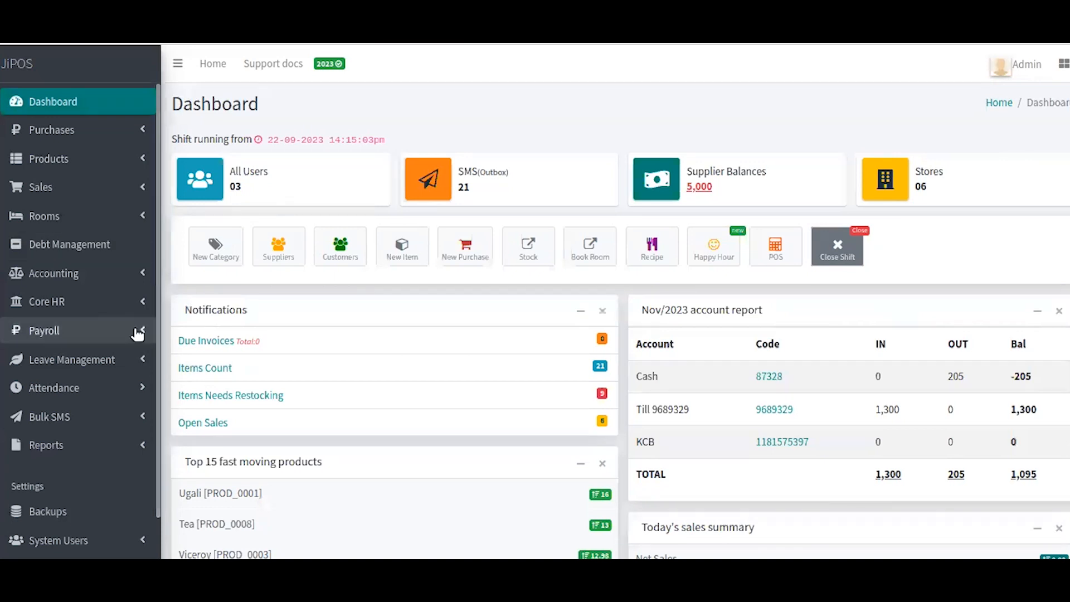
Step: Expand the System Users group in the dashboard sidebar
{"action": "scroll", "coordinate": [139, 334], "scroll_direction": "down", "scroll_amount": 5}
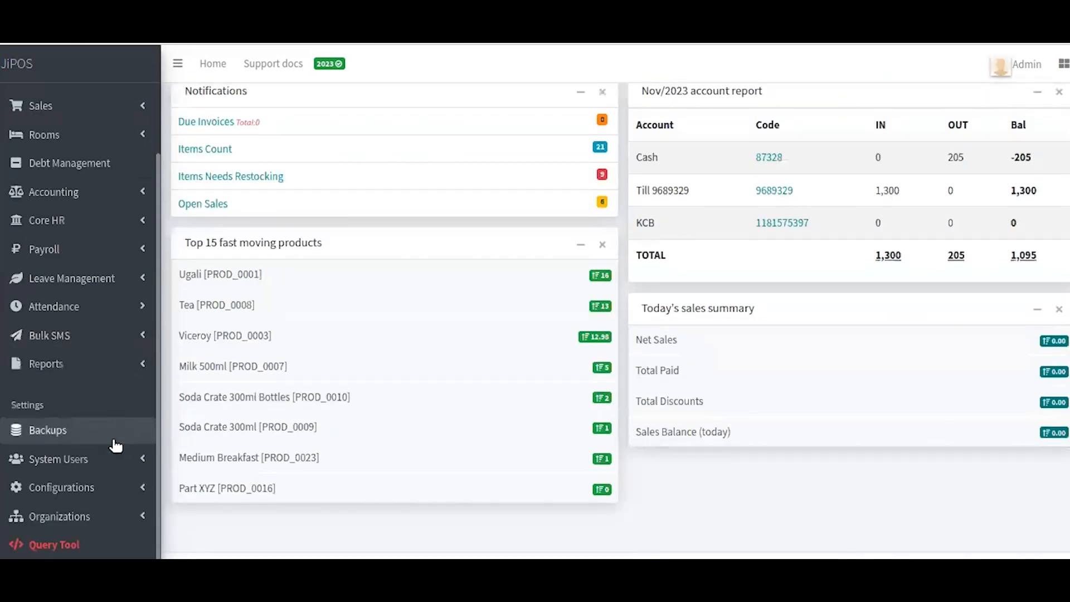
{"action": "left_click", "coordinate": [87, 467]}
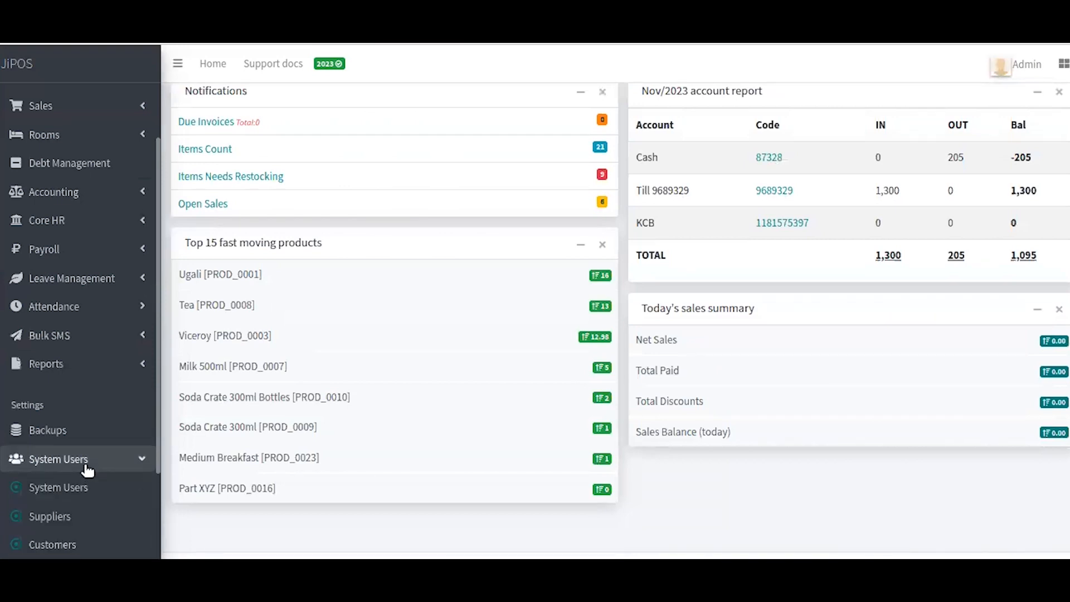
{"action": "scroll", "coordinate": [86, 468], "scroll_direction": "down", "scroll_amount": 3}
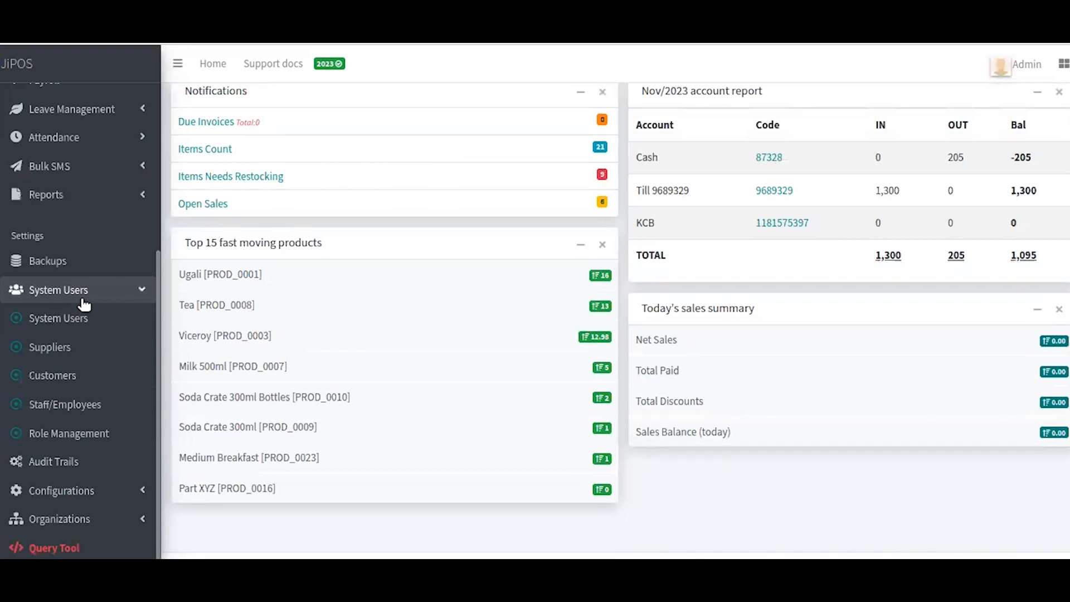
Step: Open the System Users page listing the three user accounts
{"action": "left_click", "coordinate": [70, 326]}
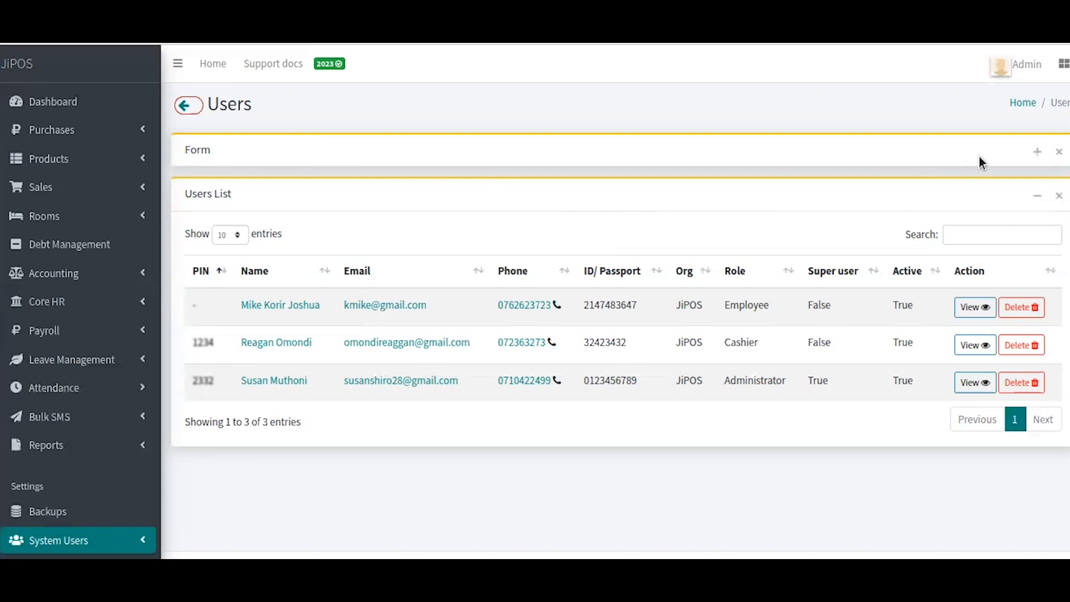
Step: Expand the new user form, confirm Accountant 2 is a System Role option, and select Email
{"action": "left_click", "coordinate": [1040, 153]}
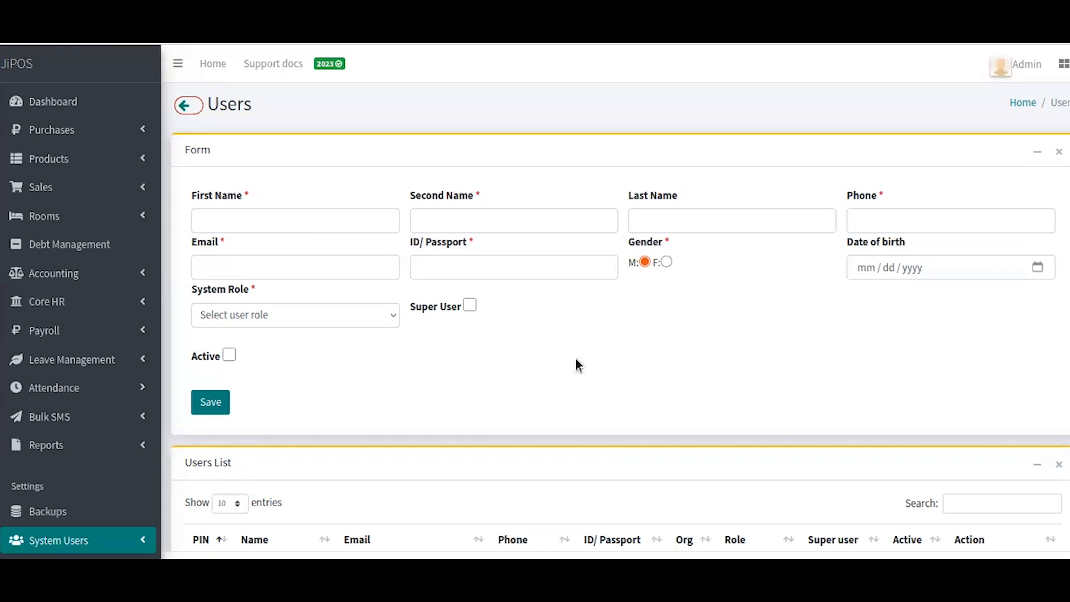
{"action": "left_click", "coordinate": [366, 317]}
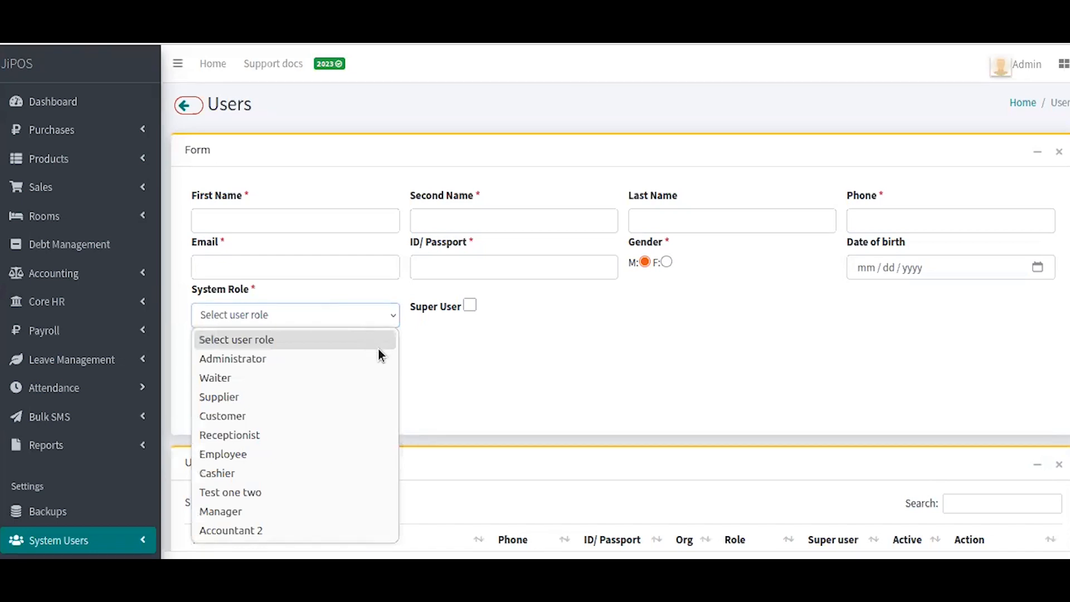
{"action": "left_click", "coordinate": [458, 350]}
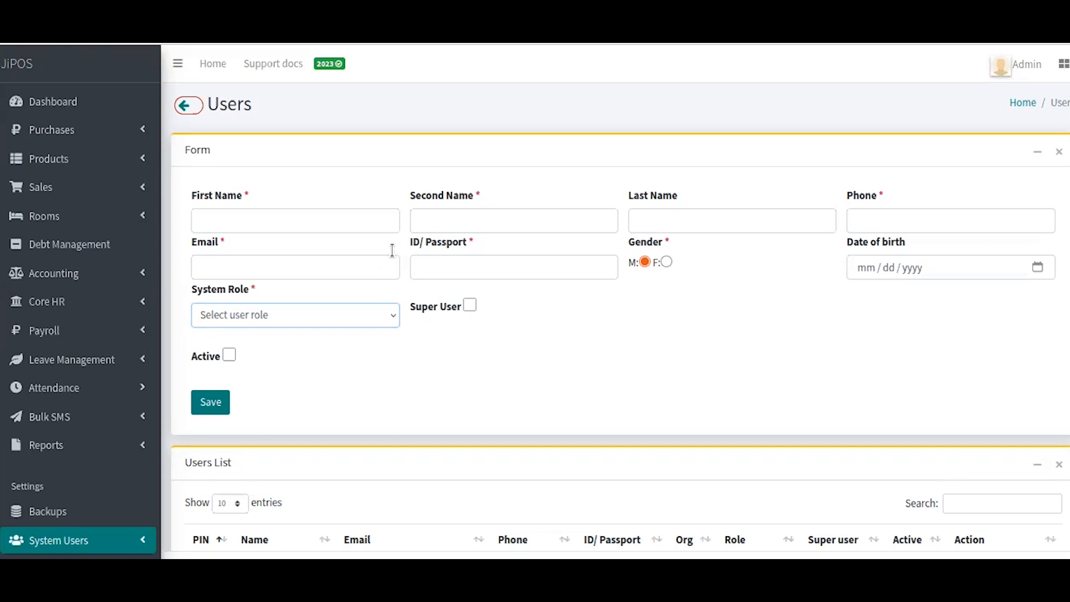
{"action": "scroll", "coordinate": [392, 251], "scroll_direction": "down", "scroll_amount": 2}
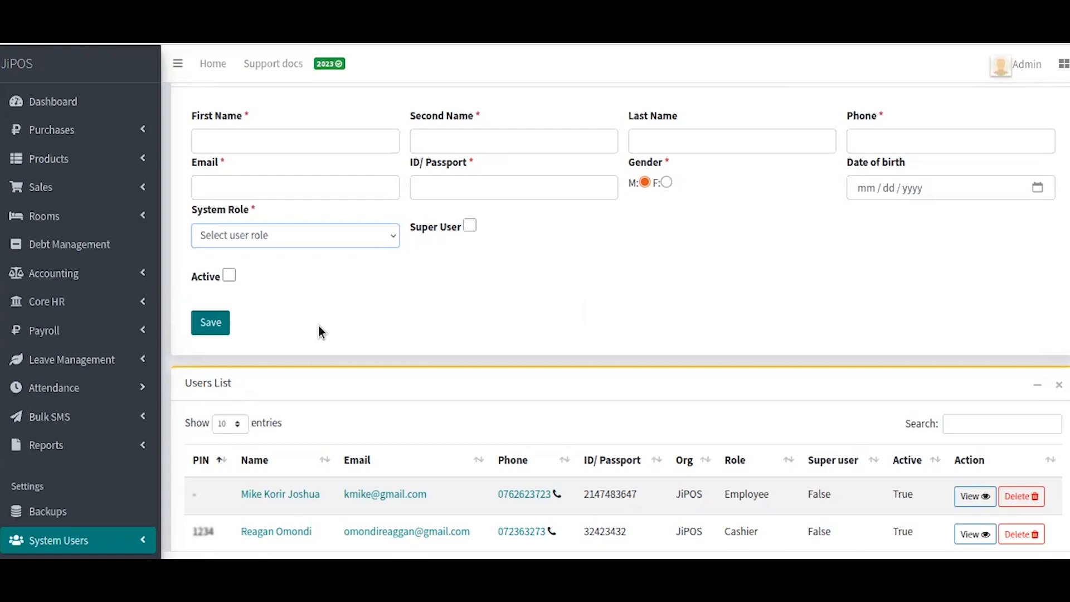
{"action": "left_click", "coordinate": [279, 192]}
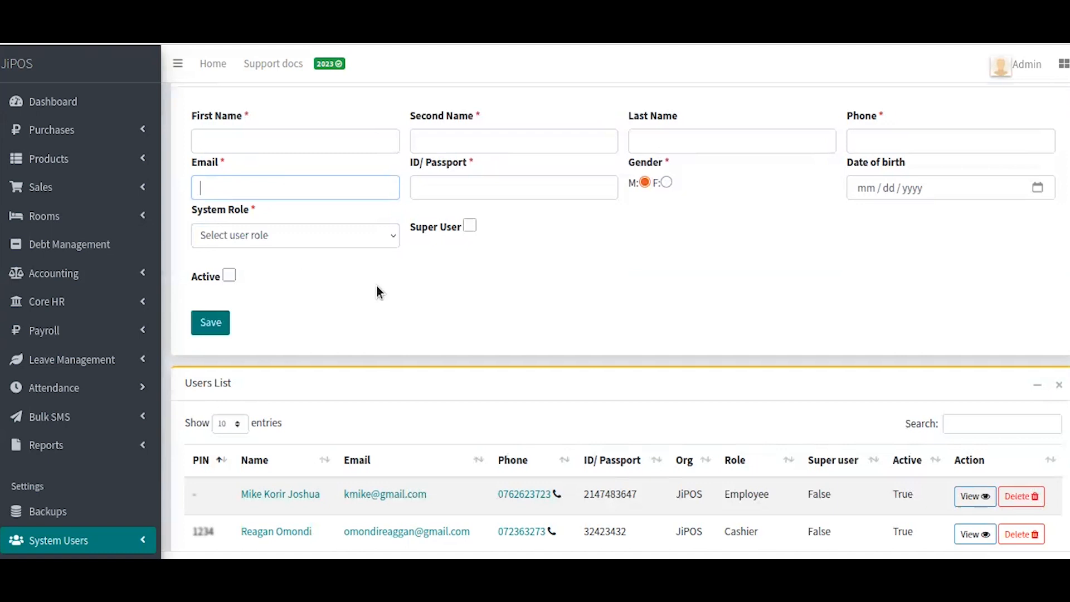
{"action": "scroll", "coordinate": [377, 286], "scroll_direction": "down", "scroll_amount": 2}
{"action": "scroll", "coordinate": [377, 286], "scroll_direction": "up", "scroll_amount": 2}
Step: Assign Accountant 2 as the new user's system role and tick Super User and Active
{"action": "left_click", "coordinate": [350, 236]}
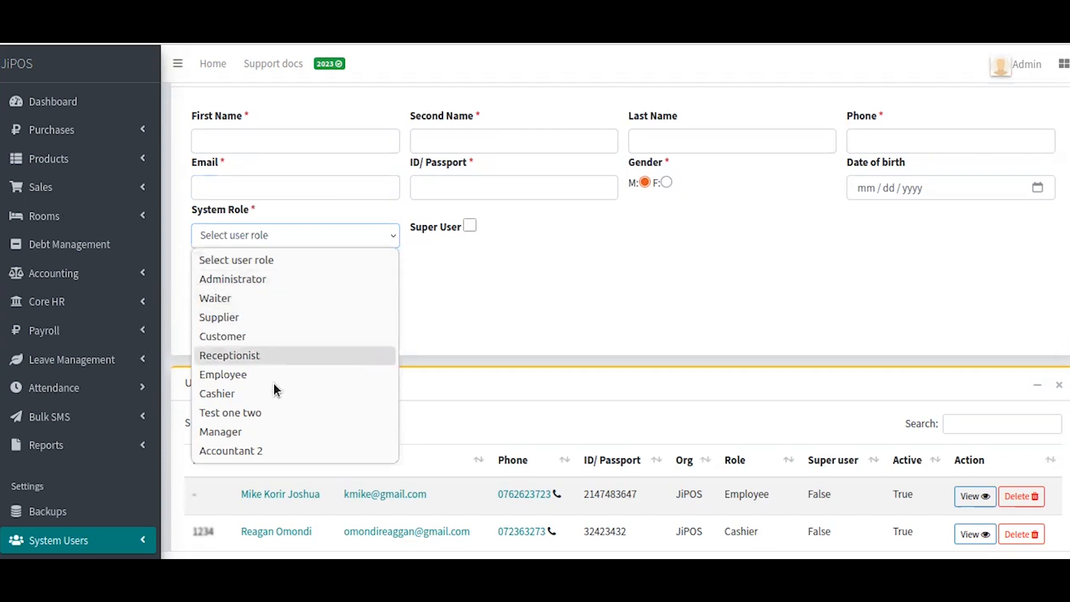
{"action": "left_click", "coordinate": [272, 450]}
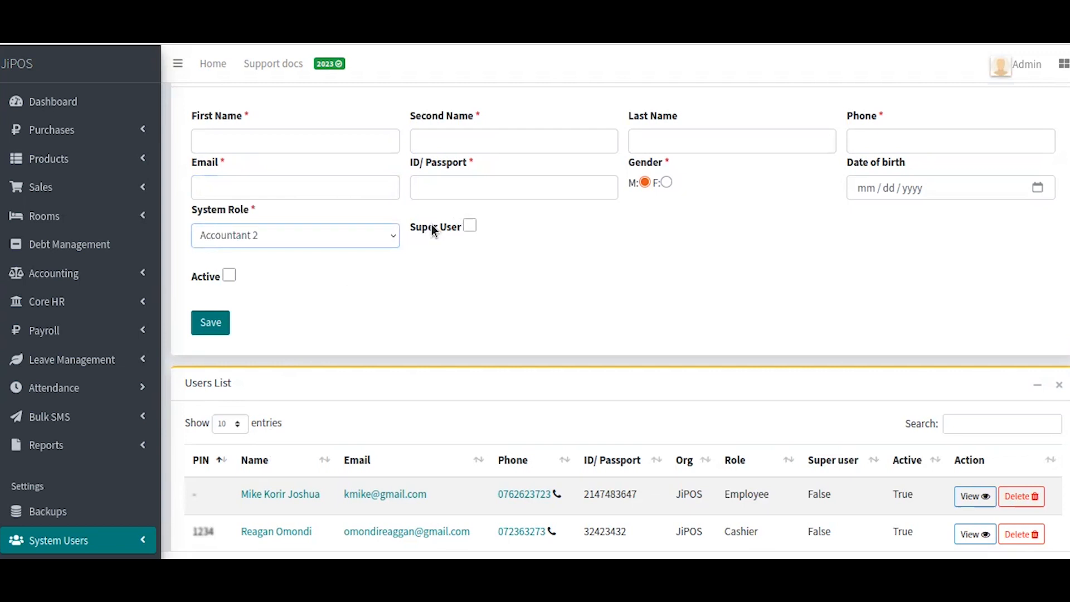
{"action": "left_click", "coordinate": [470, 225]}
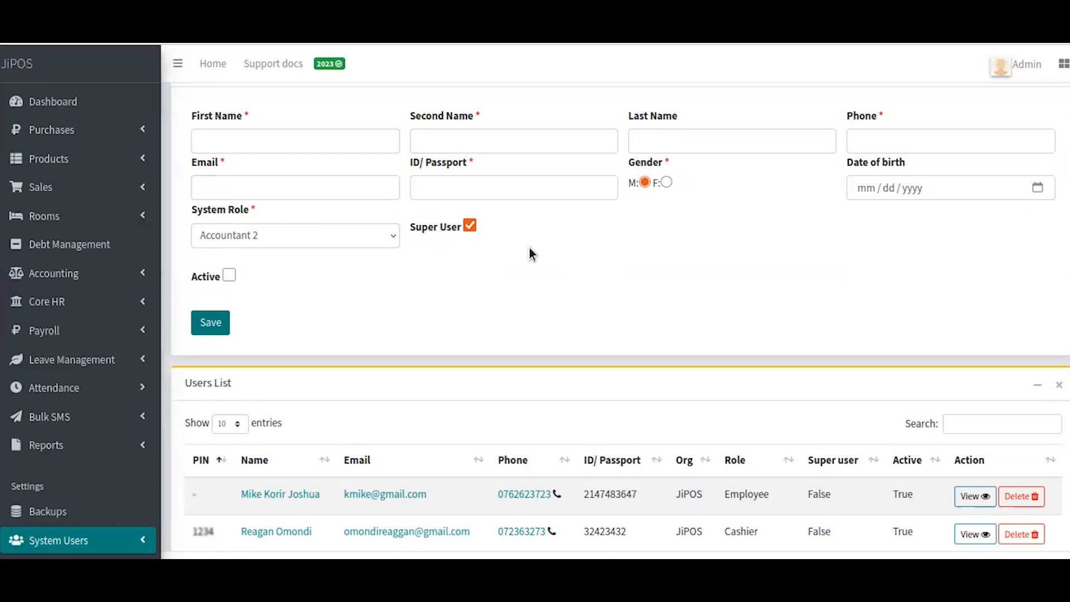
{"action": "left_click", "coordinate": [228, 276]}
{"action": "scroll", "coordinate": [436, 287], "scroll_direction": "down", "scroll_amount": 2}
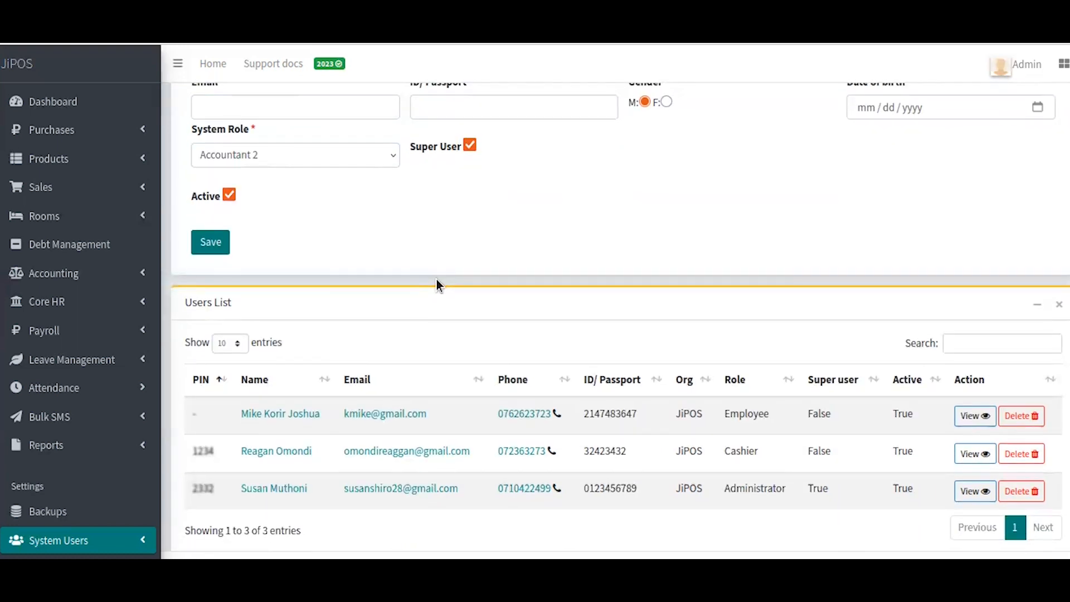
Step: Review the Users List and open the existing Employee account's User Profile
{"action": "scroll", "coordinate": [436, 279], "scroll_direction": "down", "scroll_amount": 1}
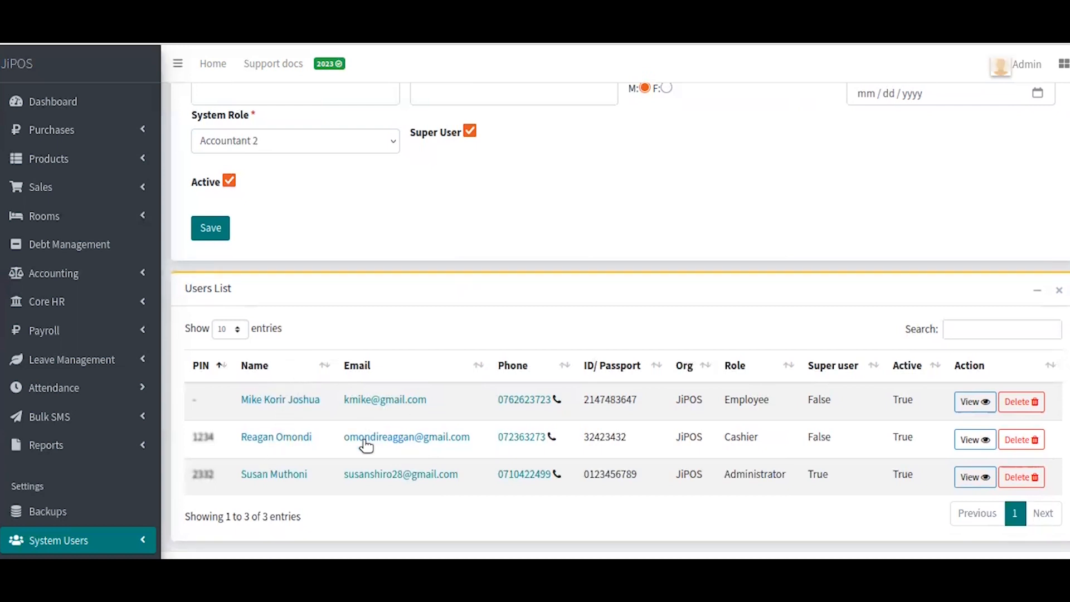
{"action": "scroll", "coordinate": [302, 450], "scroll_direction": "up", "scroll_amount": 3}
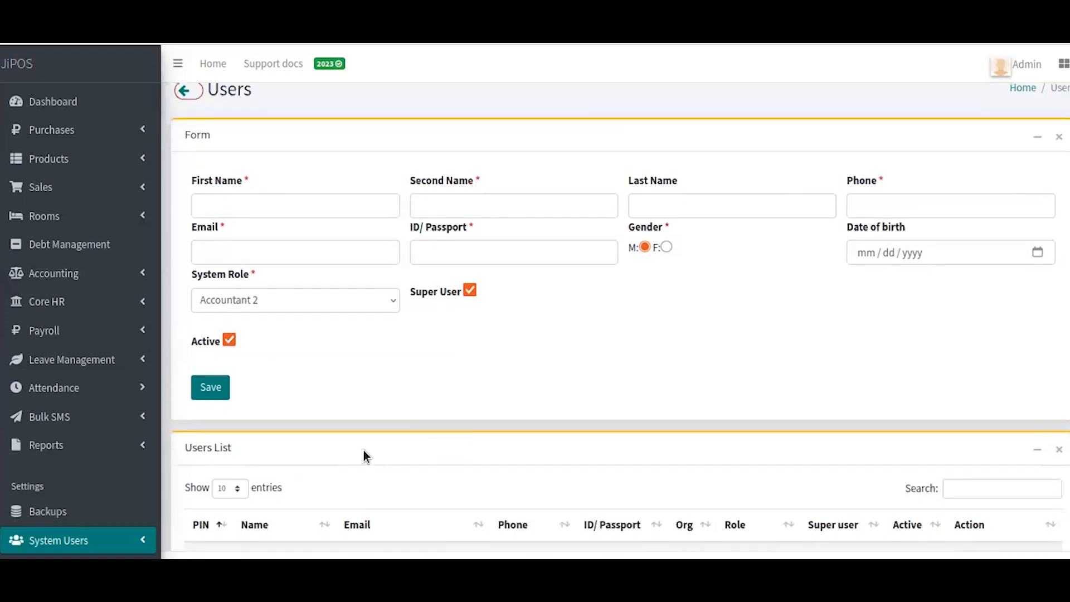
{"action": "scroll", "coordinate": [390, 465], "scroll_direction": "down", "scroll_amount": 3}
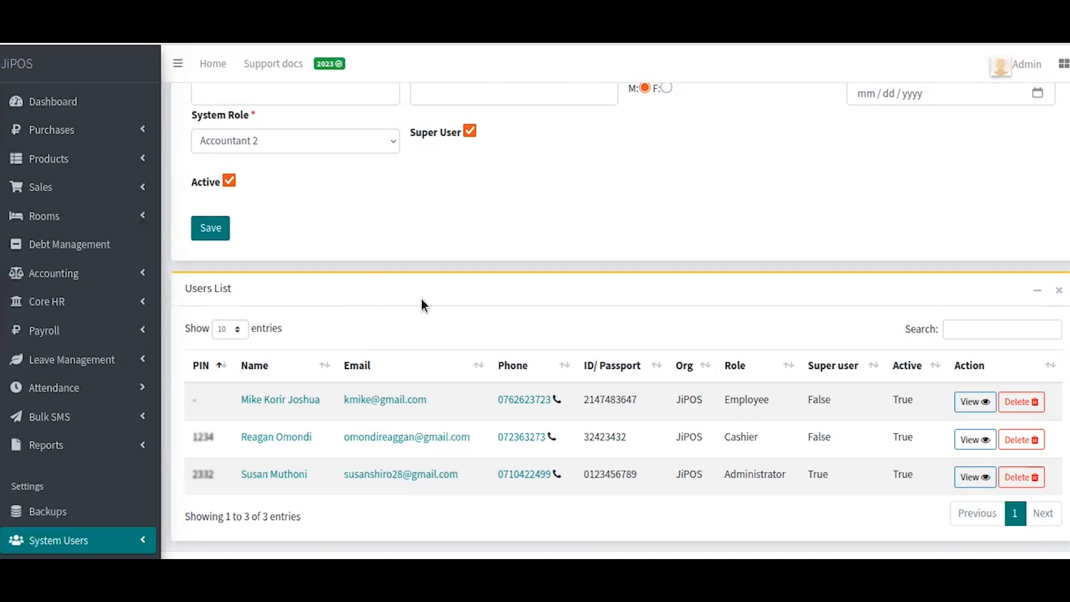
{"action": "scroll", "coordinate": [457, 309], "scroll_direction": "up", "scroll_amount": 2}
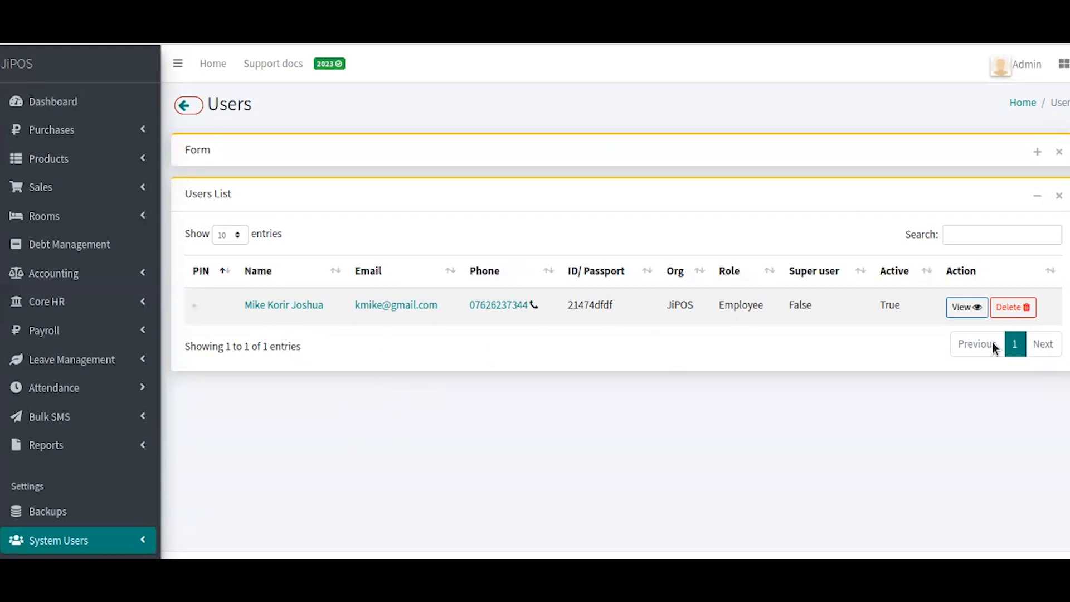
{"action": "left_click", "coordinate": [967, 308]}
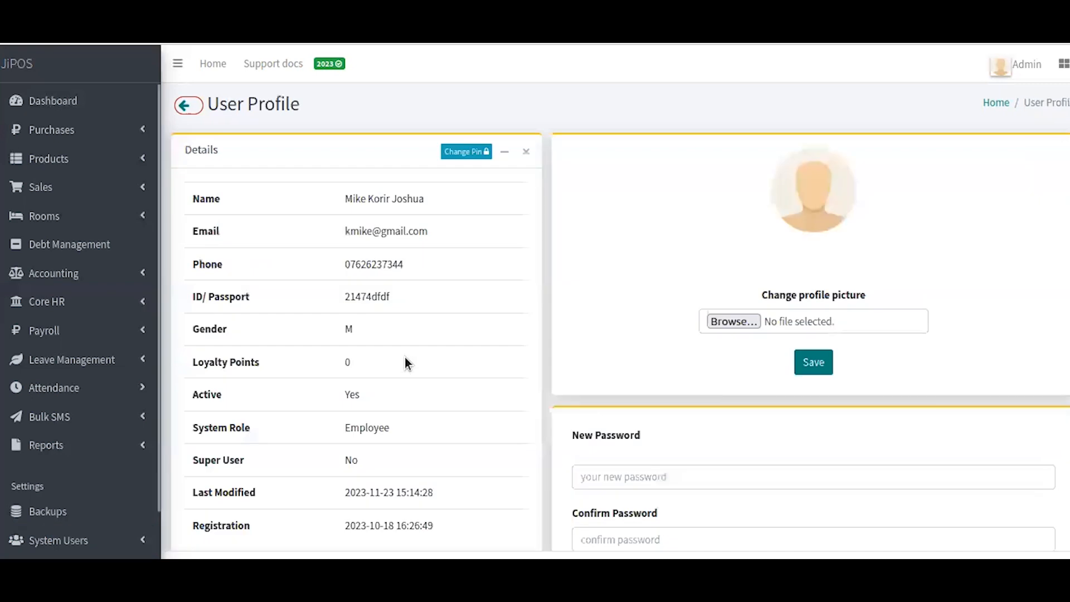
Step: Scroll through the Employee user's profile to review its active status, super-user flag and password settings
{"action": "scroll", "coordinate": [405, 361], "scroll_direction": "down", "scroll_amount": 3}
{"action": "scroll", "coordinate": [404, 361], "scroll_direction": "up", "scroll_amount": 3}
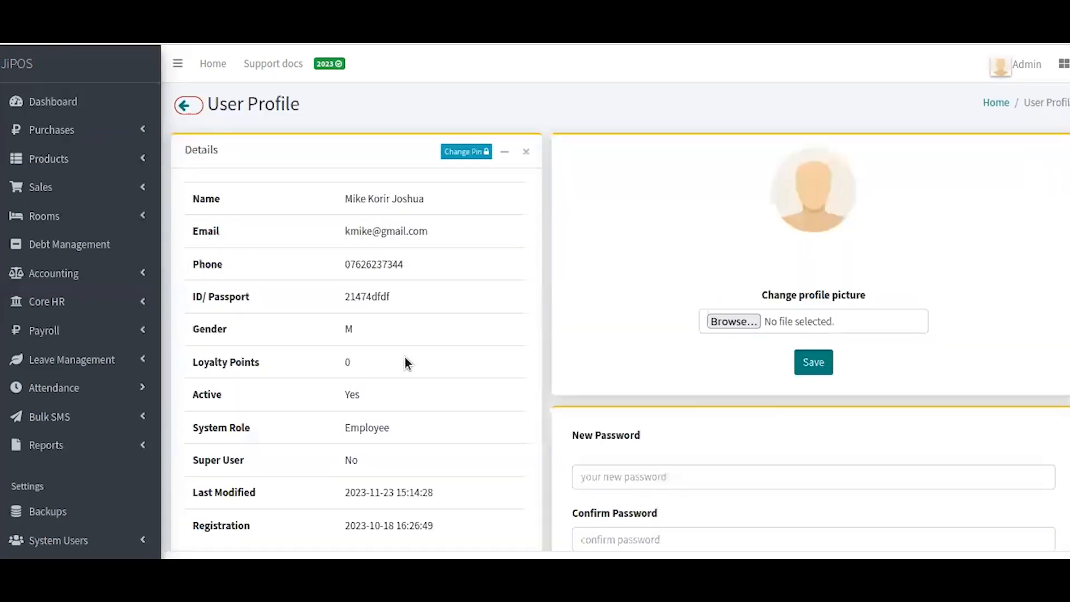
{"action": "scroll", "coordinate": [404, 356], "scroll_direction": "down", "scroll_amount": 3}
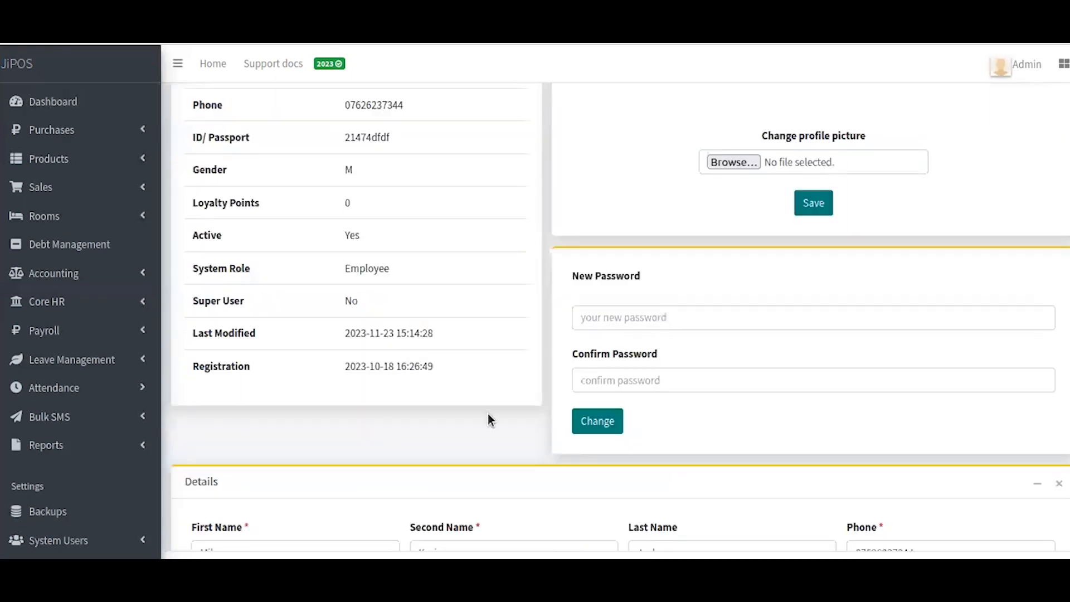
{"action": "scroll", "coordinate": [488, 415], "scroll_direction": "down", "scroll_amount": 3}
{"action": "scroll", "coordinate": [513, 443], "scroll_direction": "down", "scroll_amount": 2}
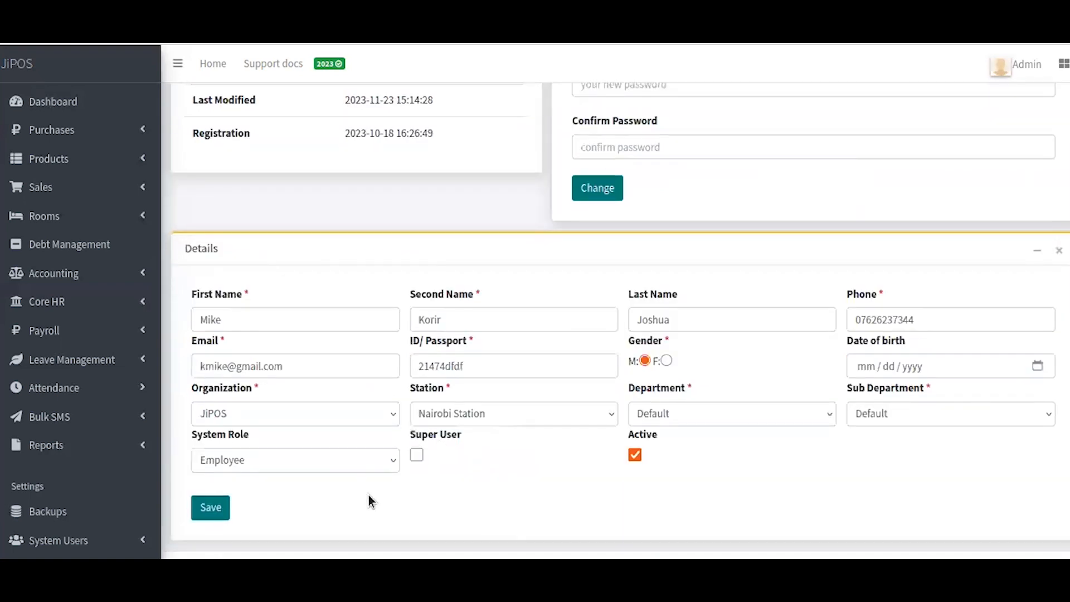
{"action": "scroll", "coordinate": [396, 462], "scroll_direction": "up", "scroll_amount": 7}
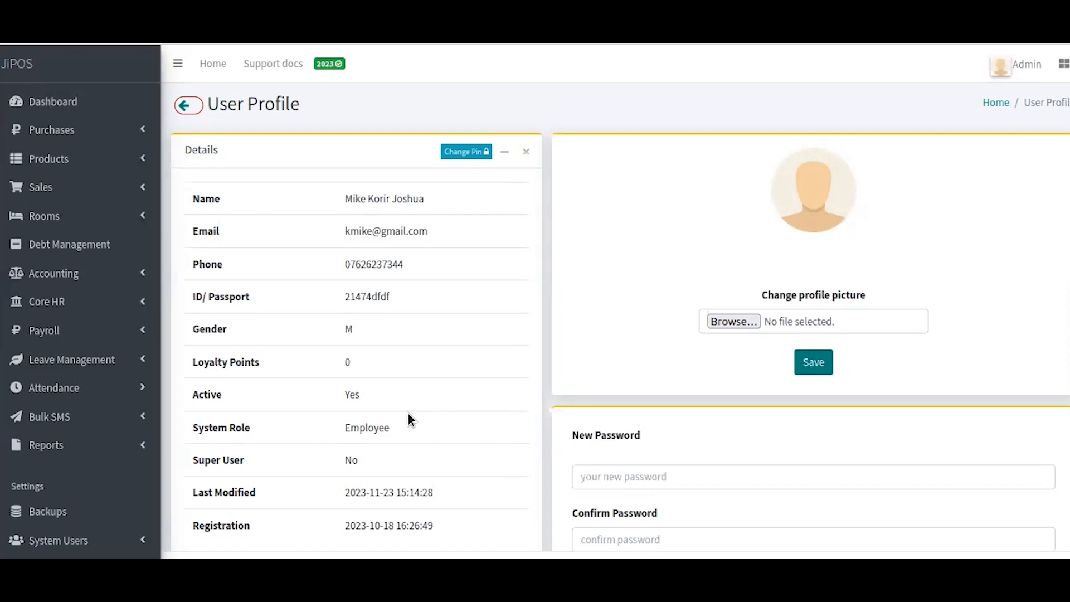
Step: Replace the Employee account's PIN with a new five-digit numeric PIN in the Change Pin dialog
{"action": "left_click", "coordinate": [476, 155]}
{"action": "key", "text": "Return"}
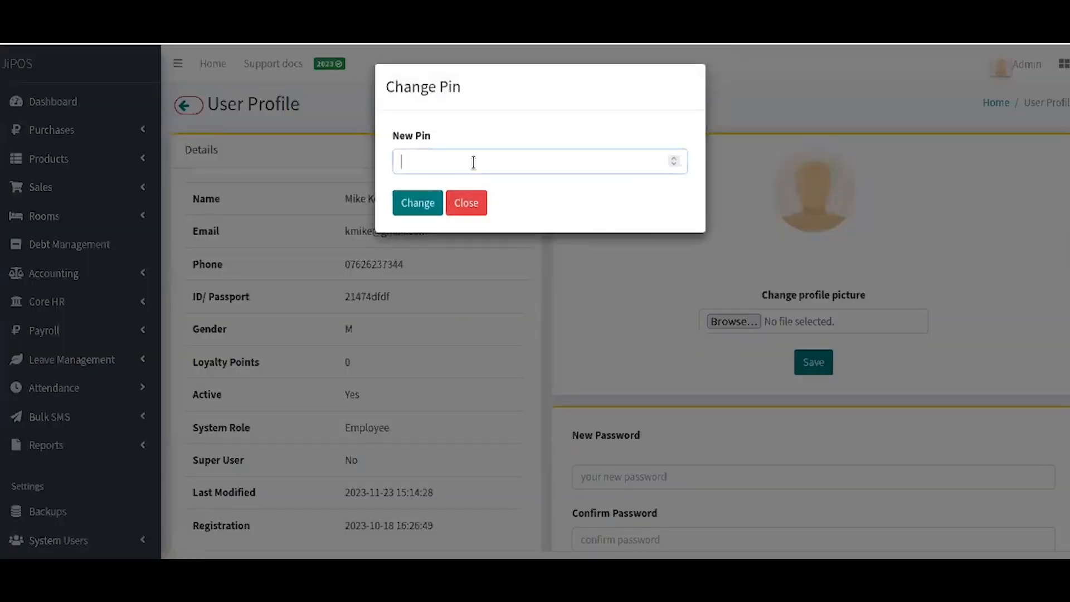
{"action": "type", "text": "12346"}
{"action": "left_click", "coordinate": [434, 208]}
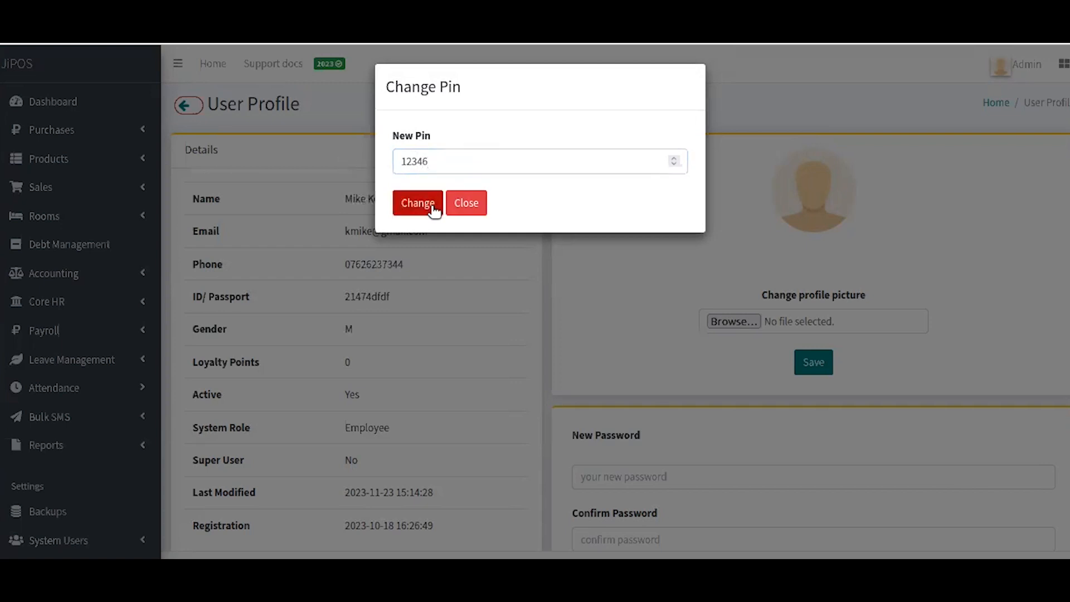